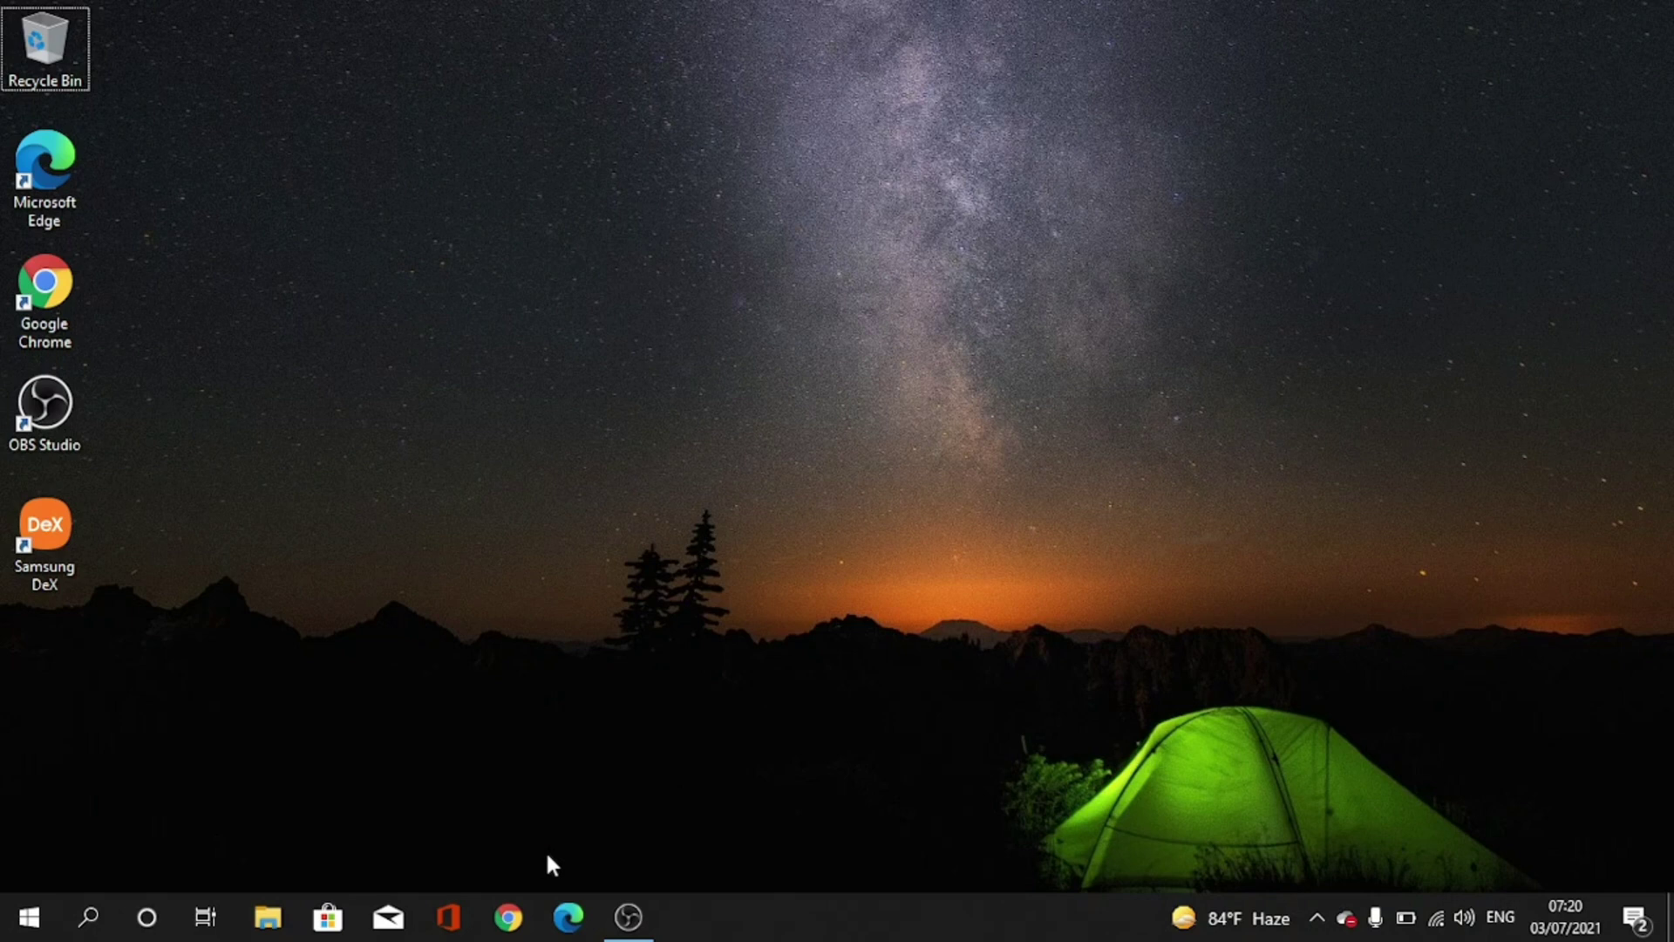
# Launch Chrome and load facebook.com to show the signed-in news feed.
pyautogui.click(511, 916)
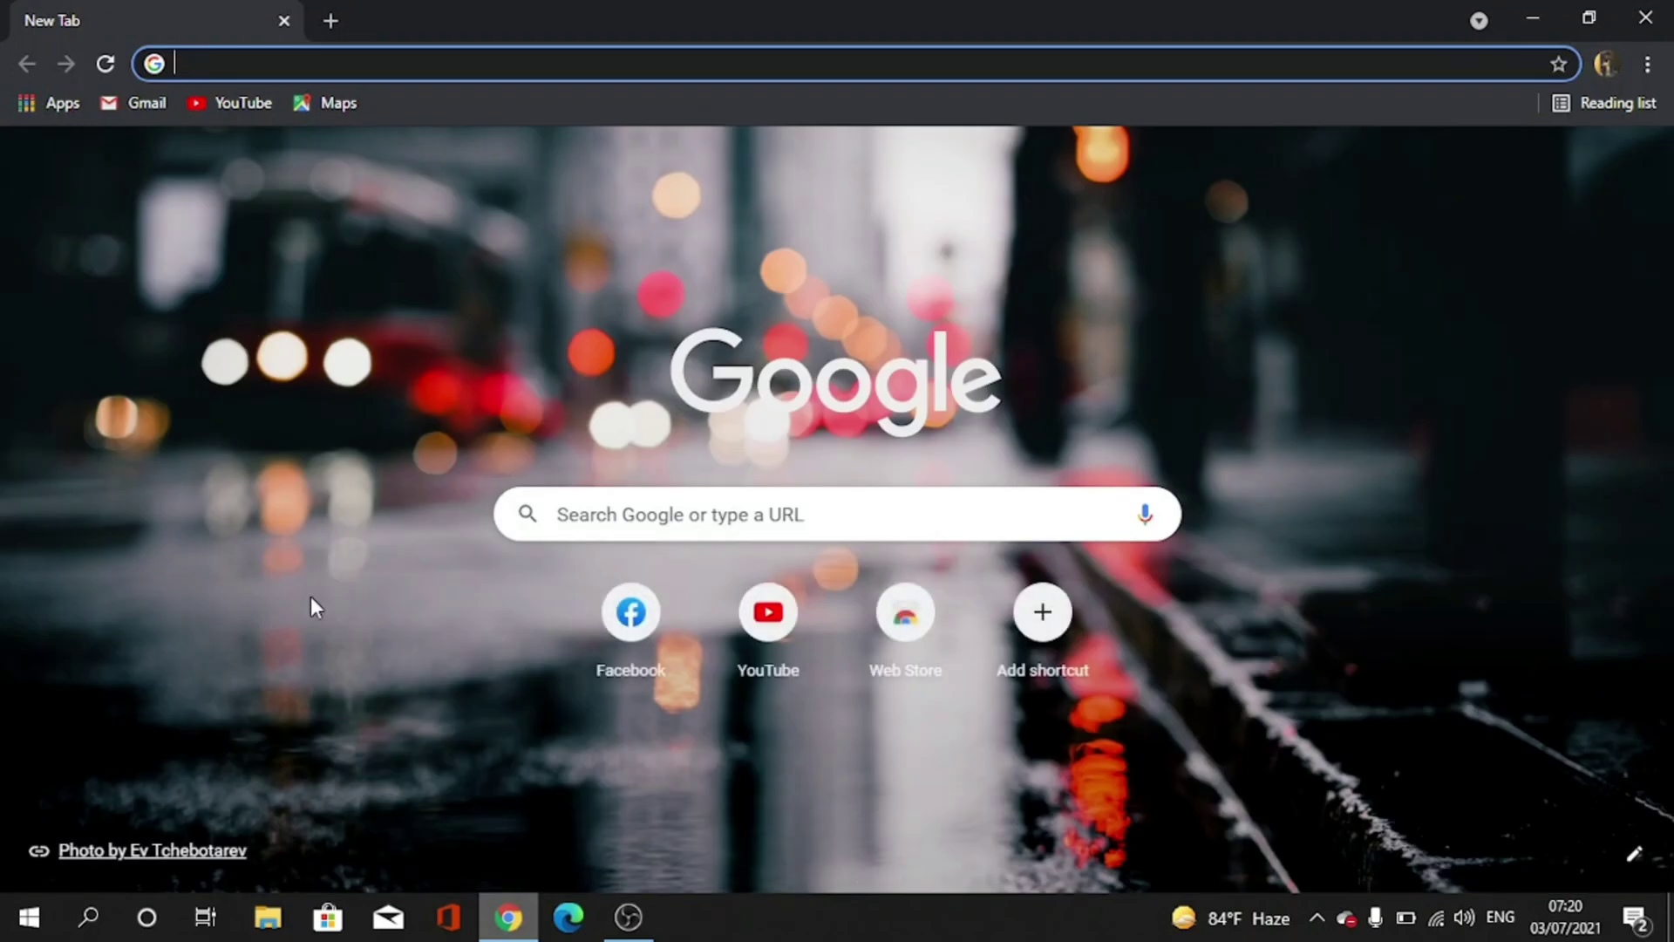
pyautogui.click(434, 67)
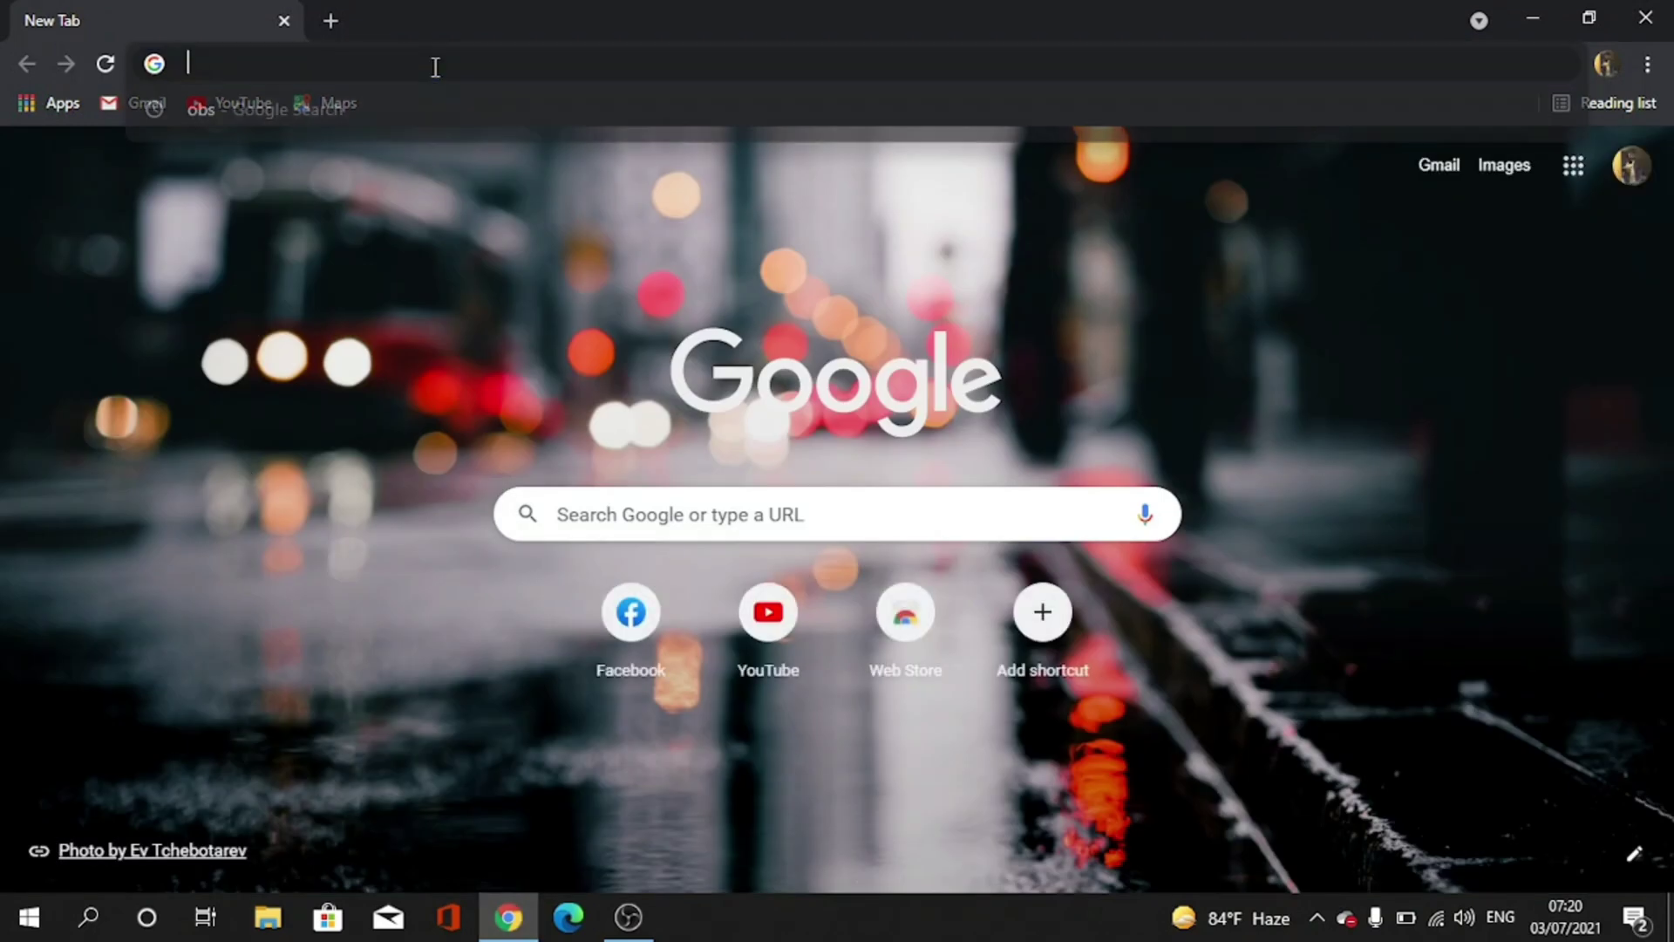
pyautogui.write('facebook')
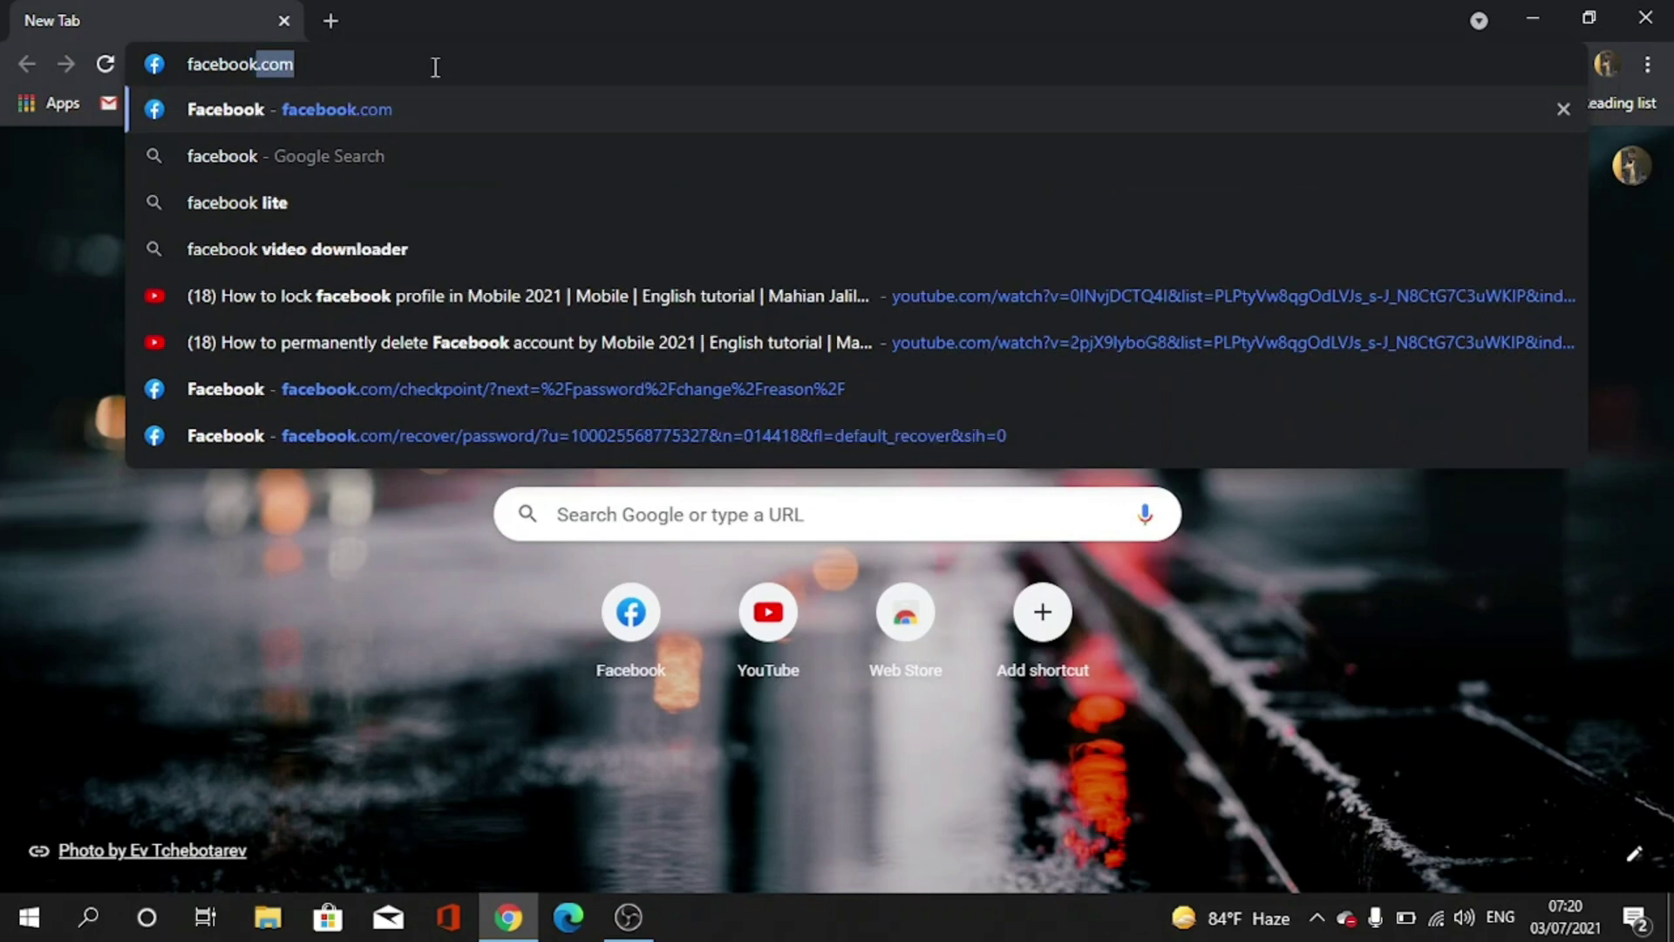
pyautogui.write('.com')
pyautogui.press('Return')
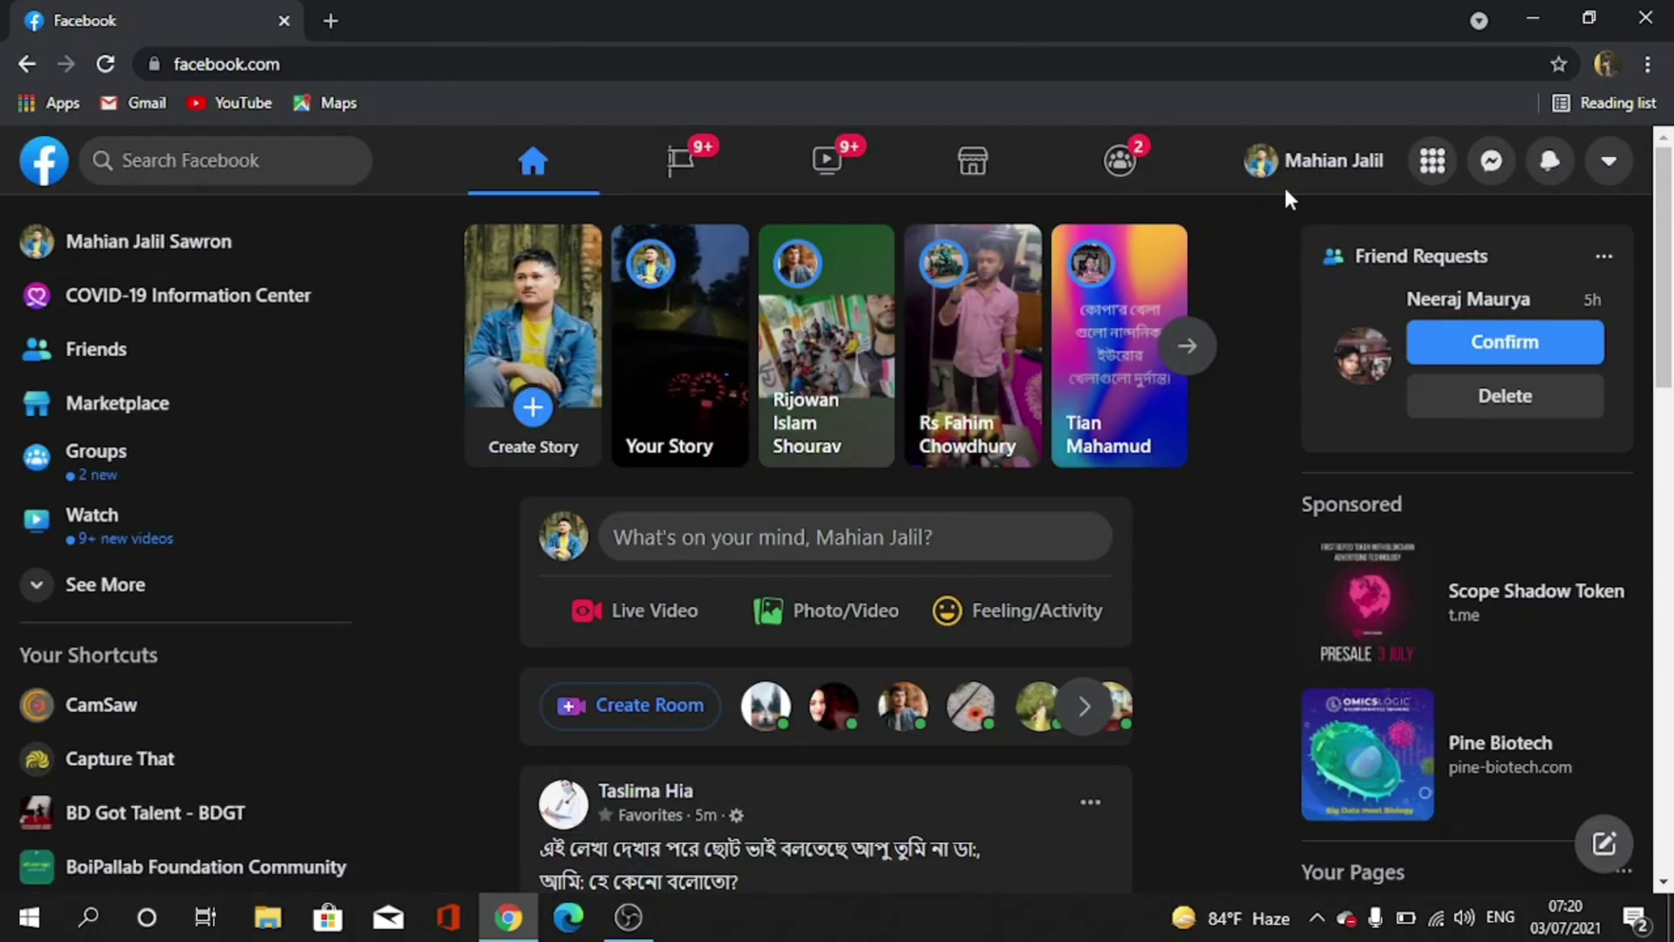
# Go to Settings via the account menu's Settings & Privacy options.
pyautogui.click(1607, 164)
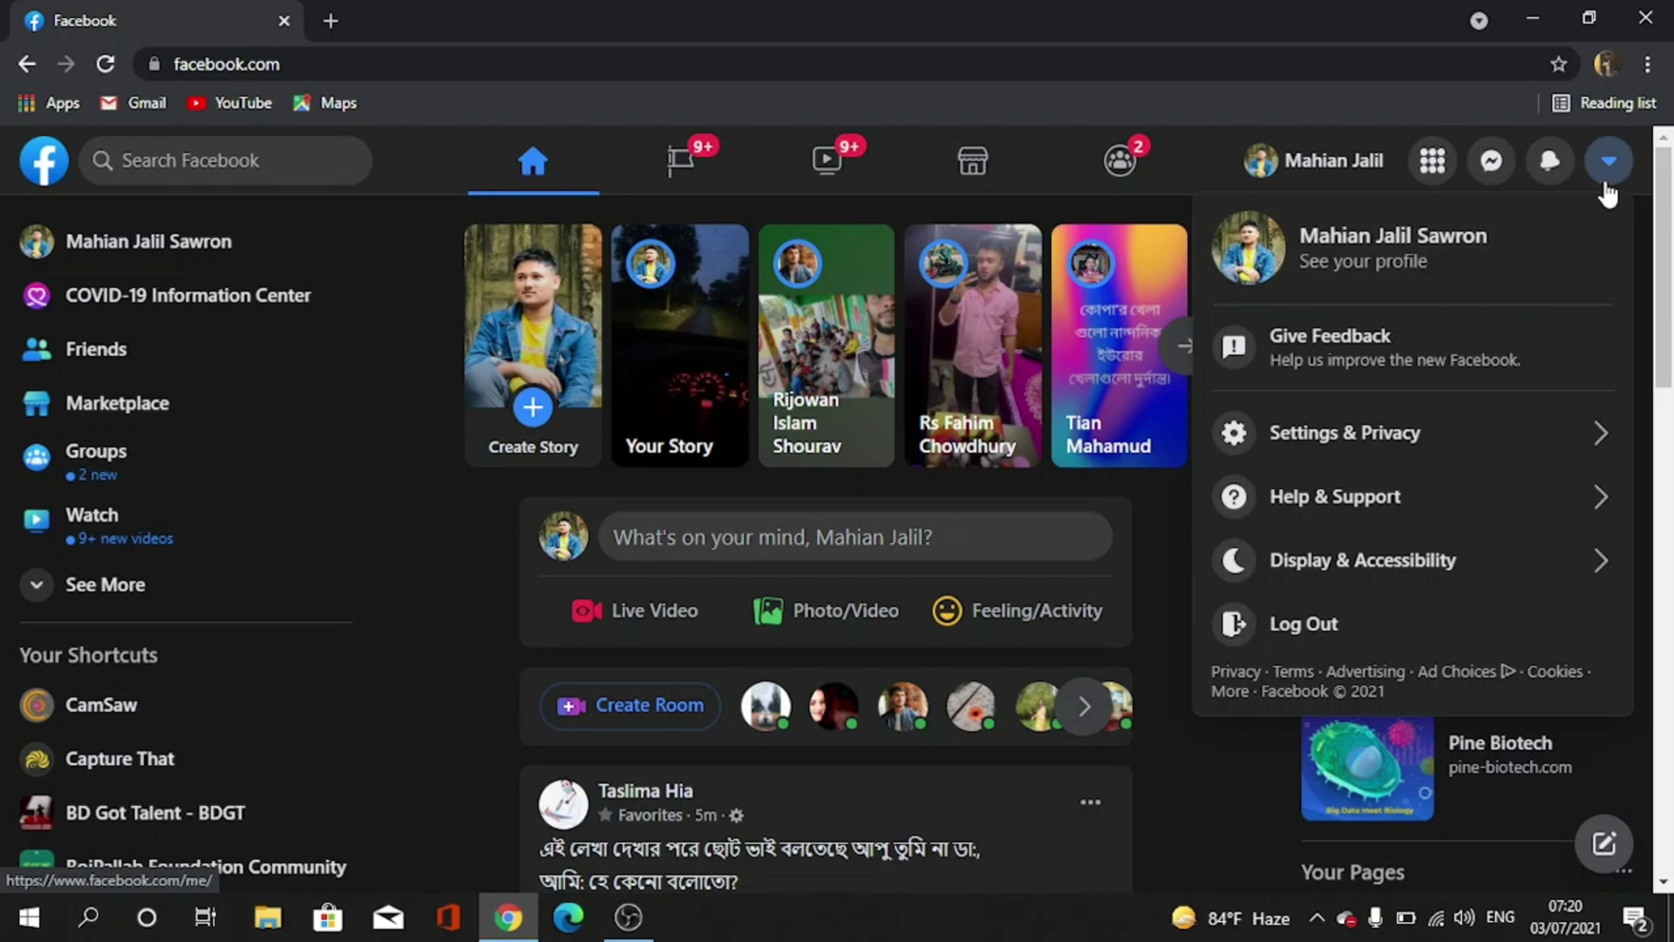
pyautogui.click(1422, 425)
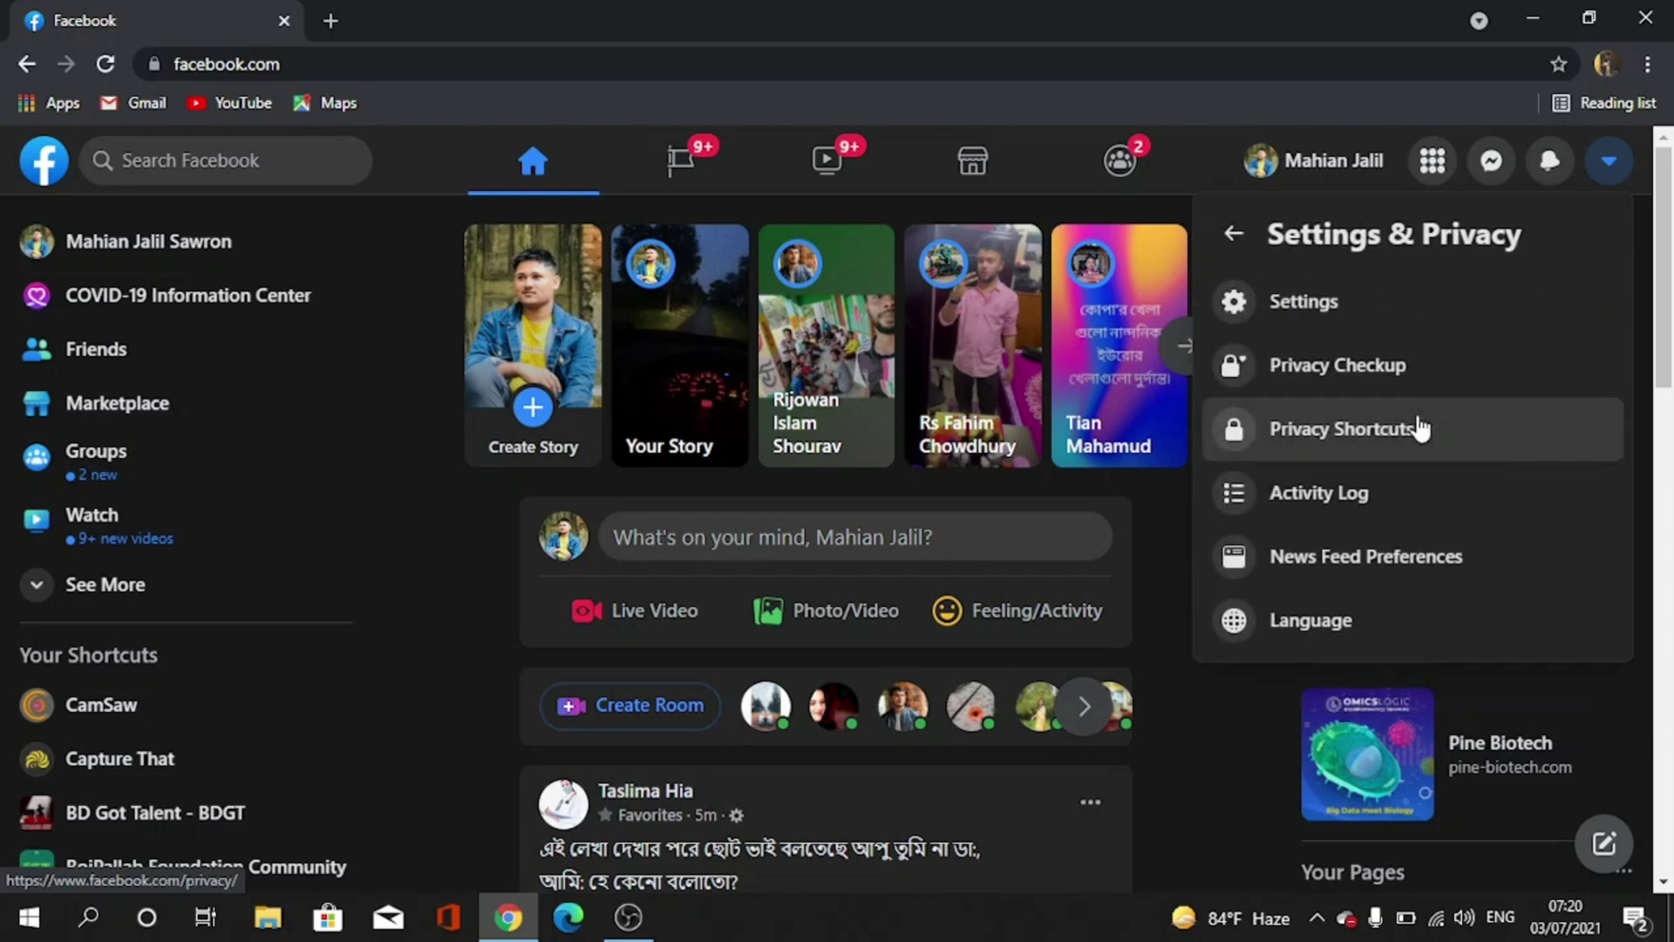
pyautogui.click(1391, 321)
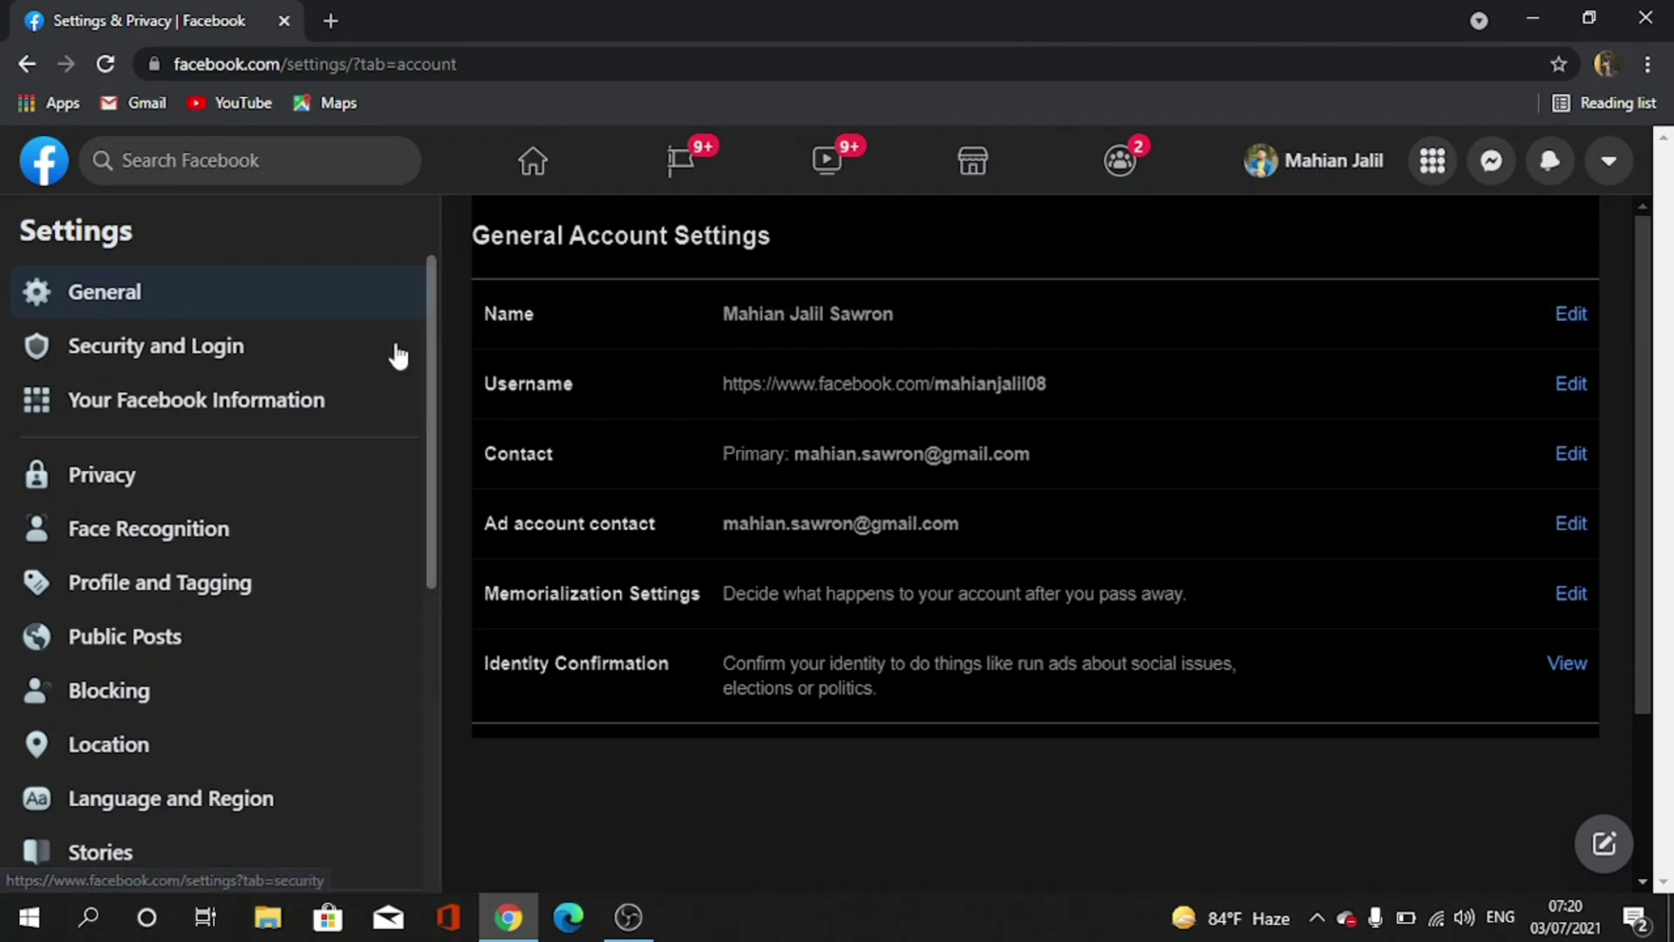
# Open the Security and Login settings to reach Two-Factor Authentication.
pyautogui.click(226, 357)
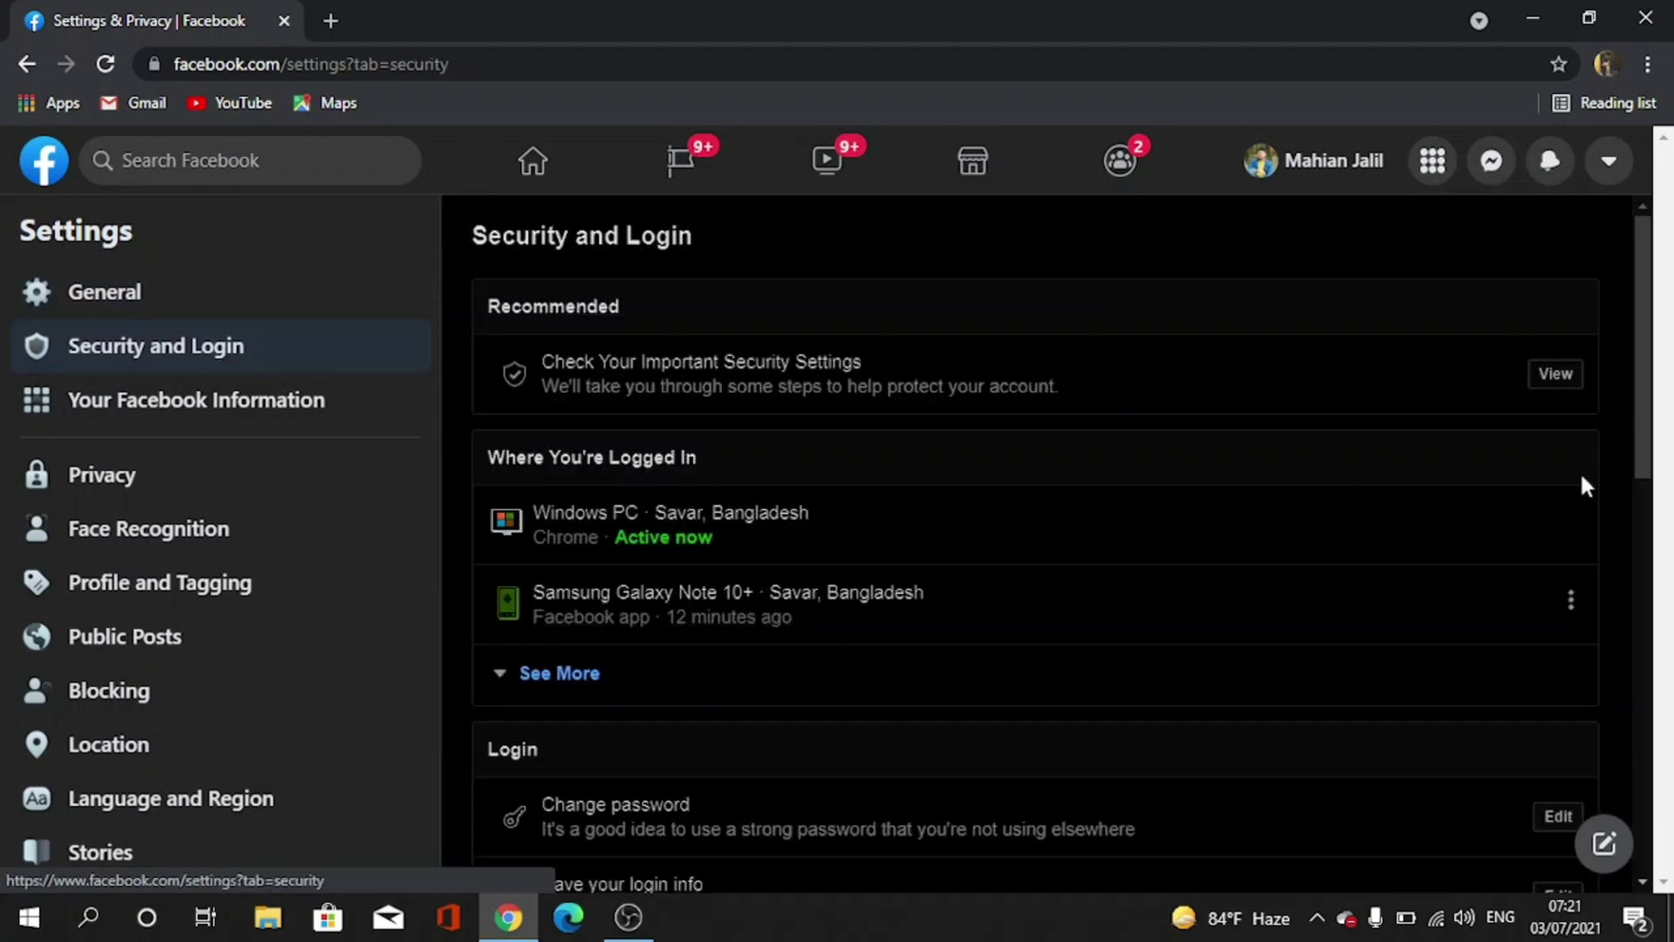
pyautogui.moveTo(1655, 410); pyautogui.dragTo(1655, 521)
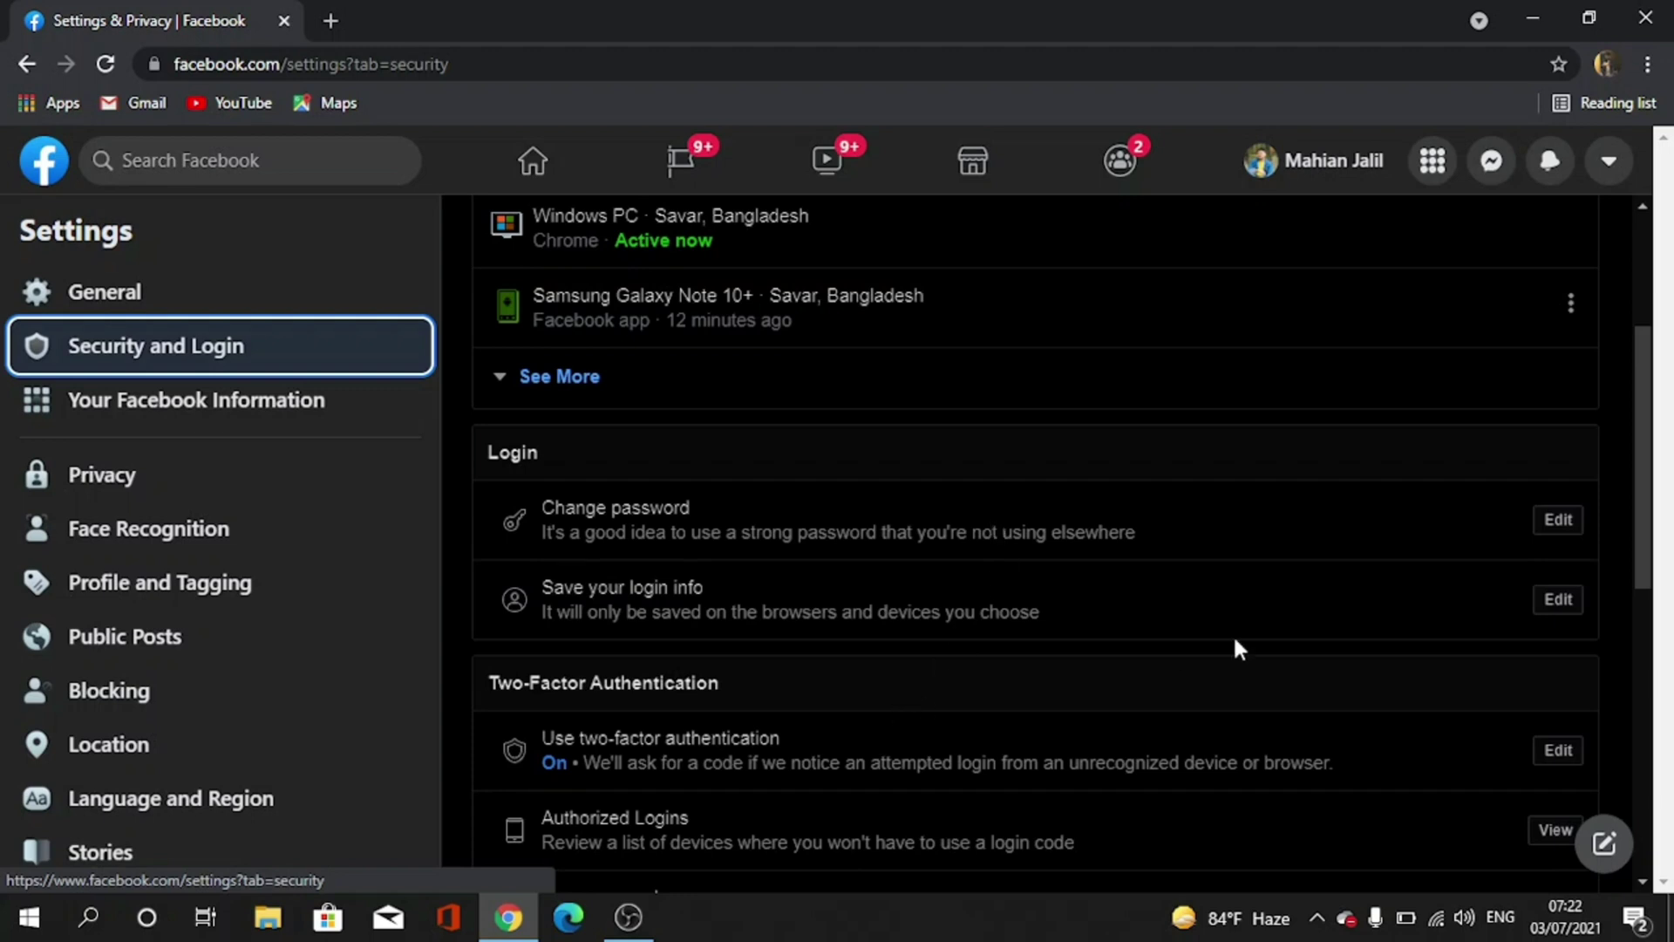
pyautogui.scroll(-2, 1637, 510)
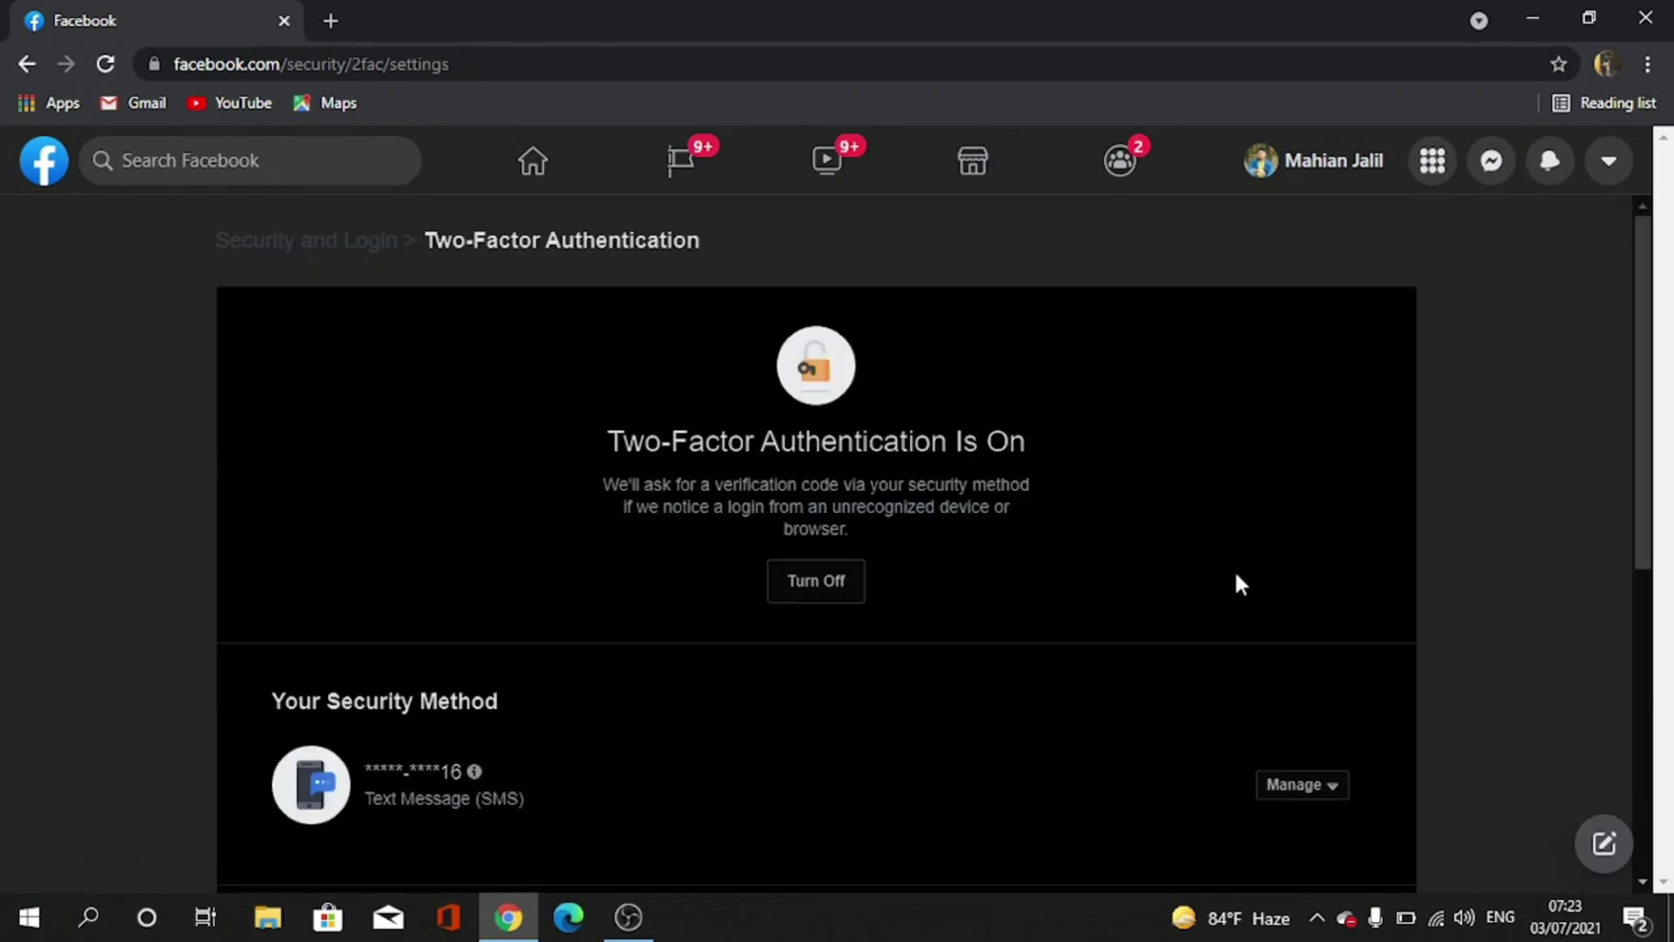
pyautogui.scroll(-1, 1655, 523)
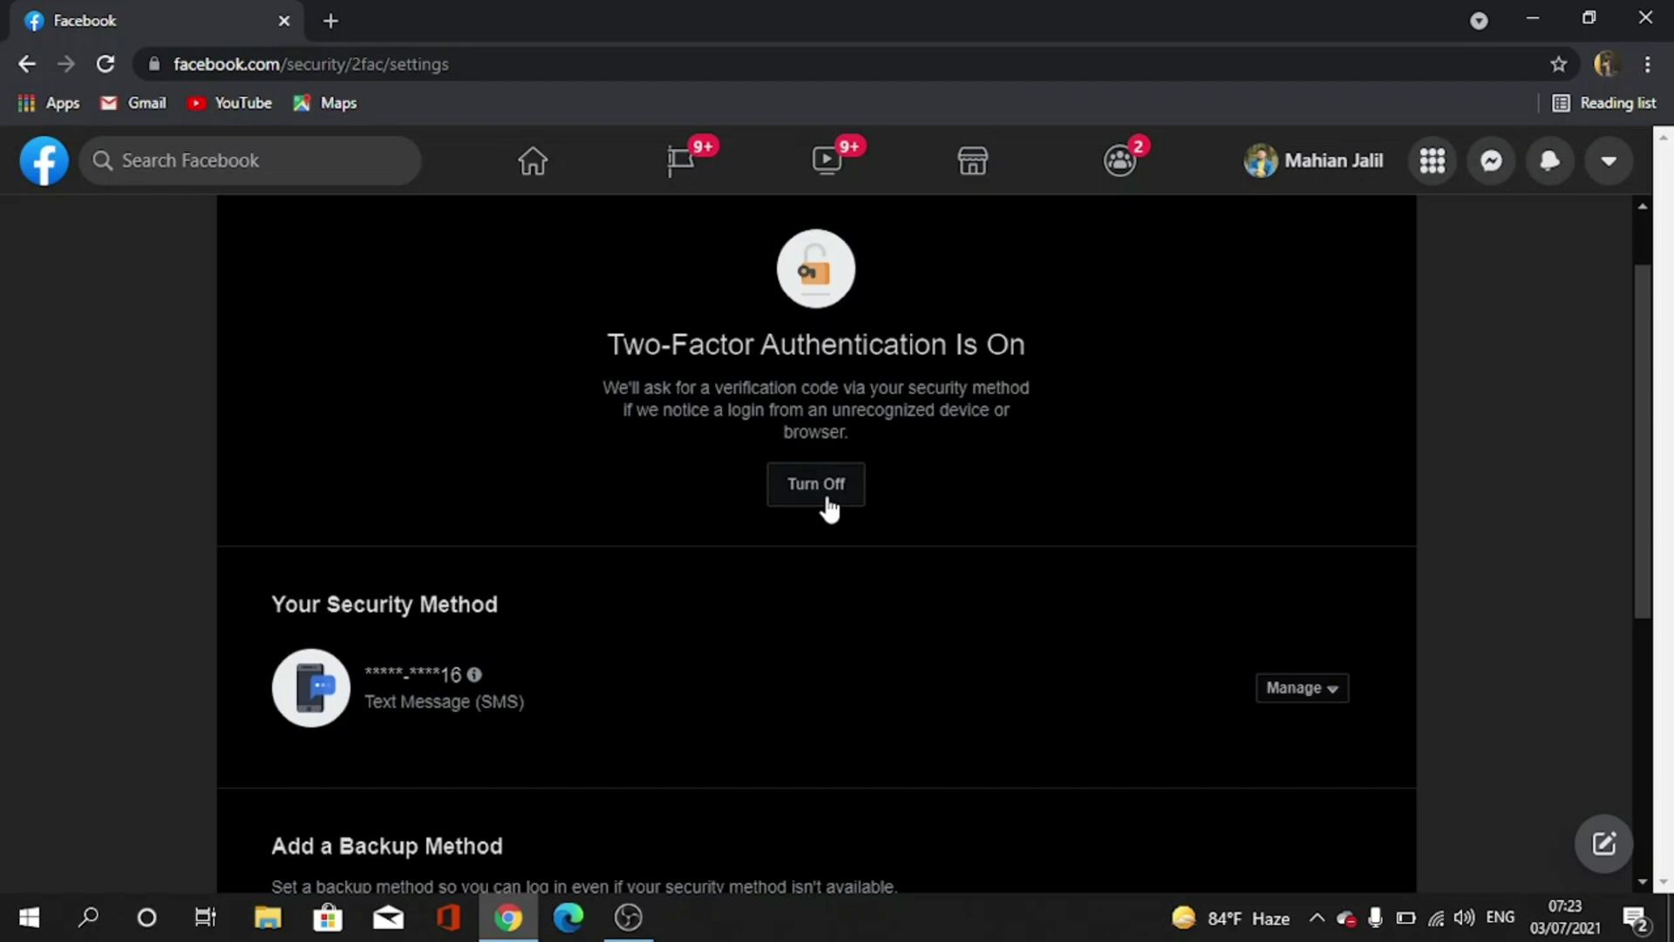
pyautogui.moveTo(1648, 520); pyautogui.dragTo(1653, 478)
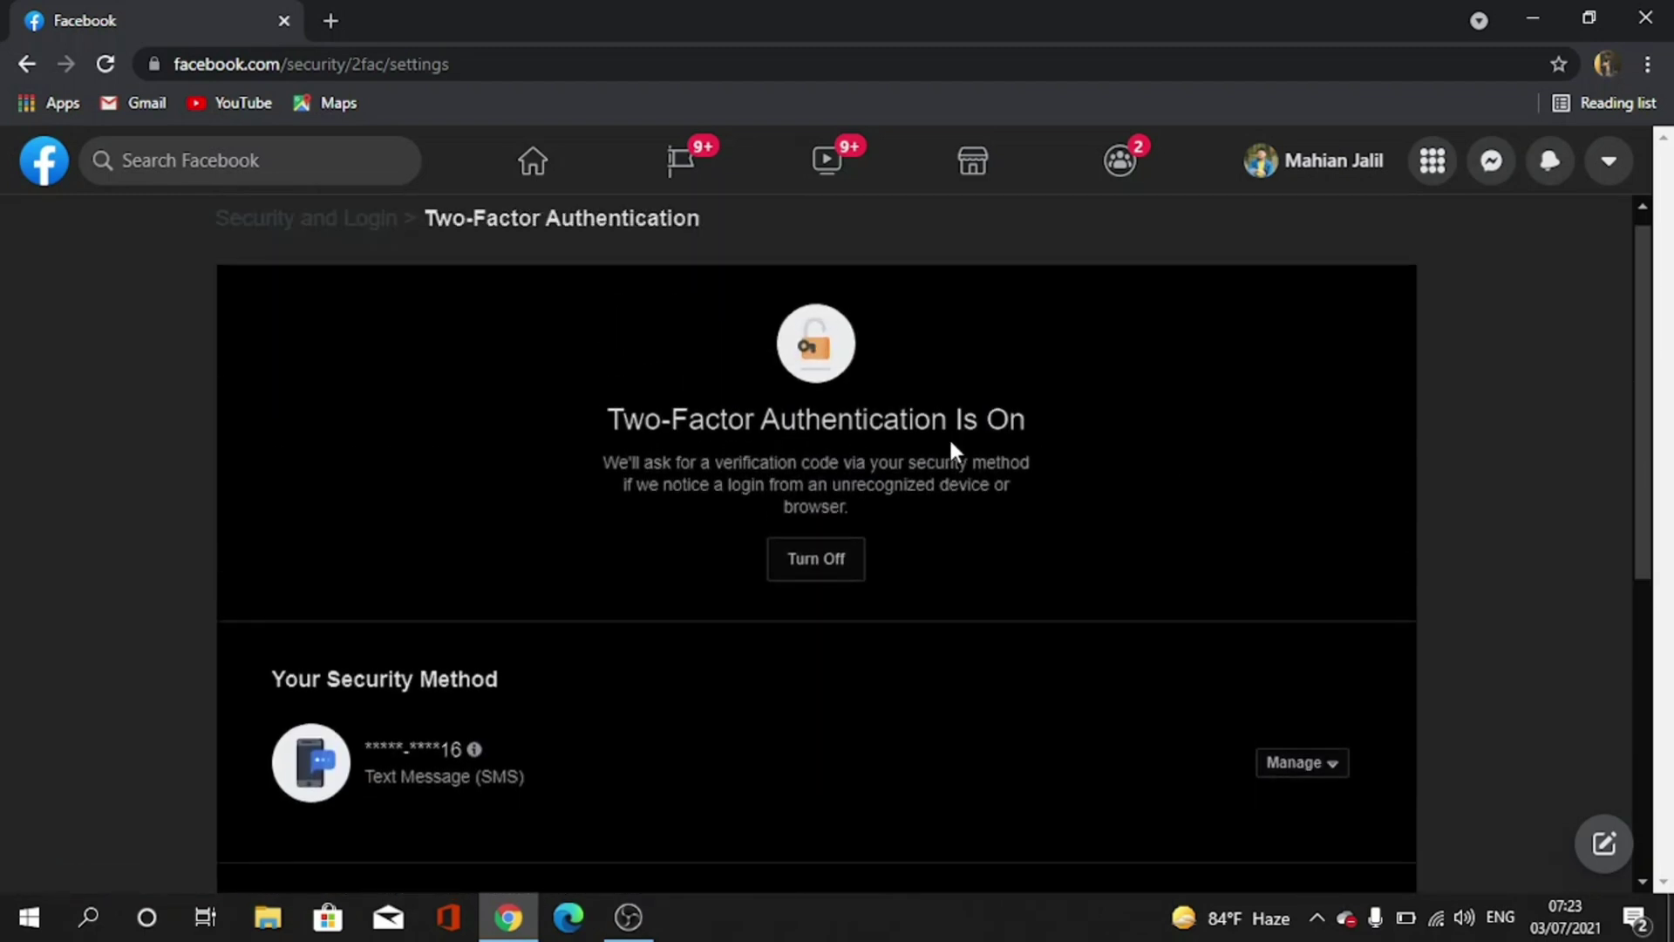
# Turn off two-factor authentication and confirm it in the dialog.
pyautogui.click(816, 559)
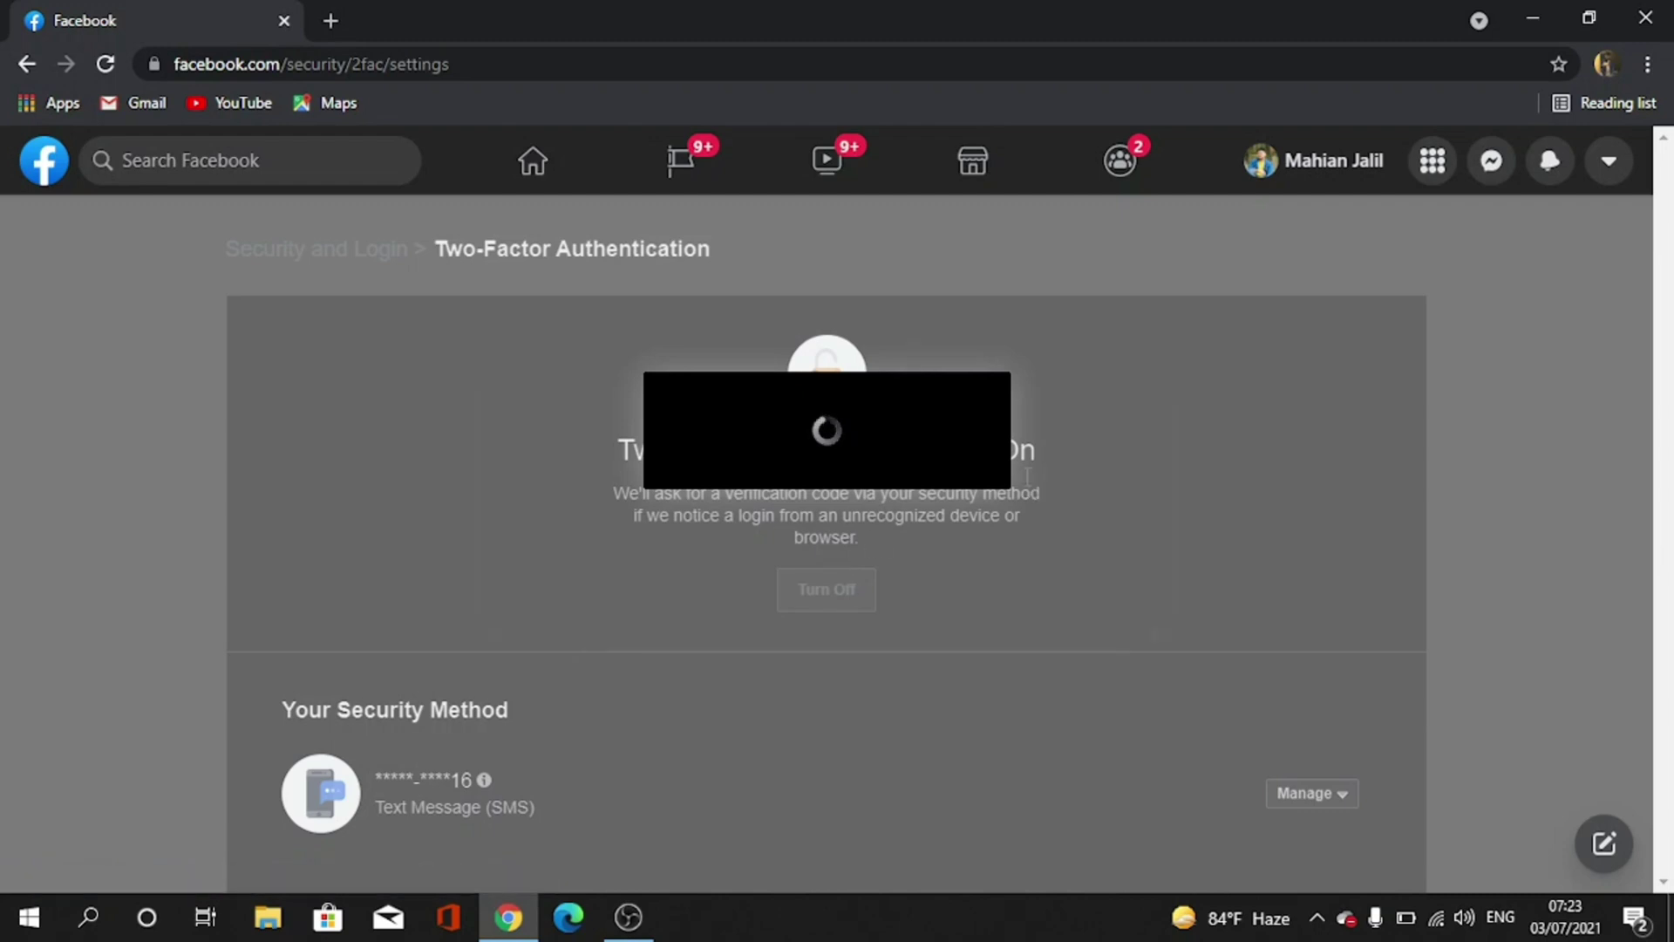
pyautogui.click(1085, 571)
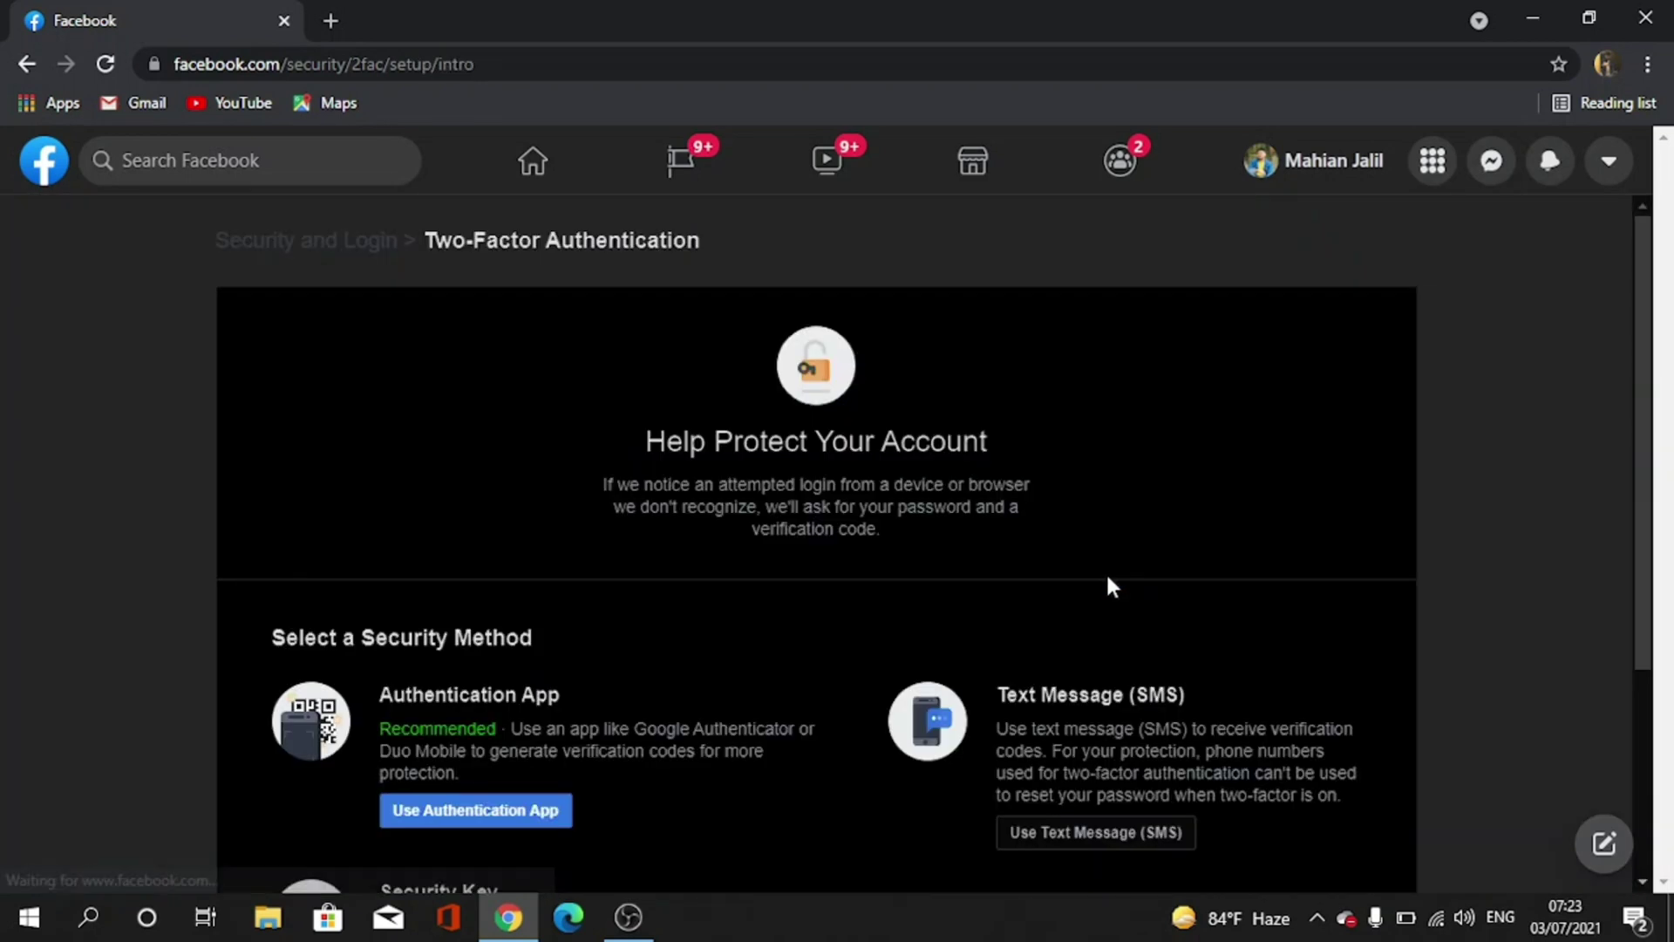
pyautogui.moveTo(1643, 523); pyautogui.dragTo(1651, 609)
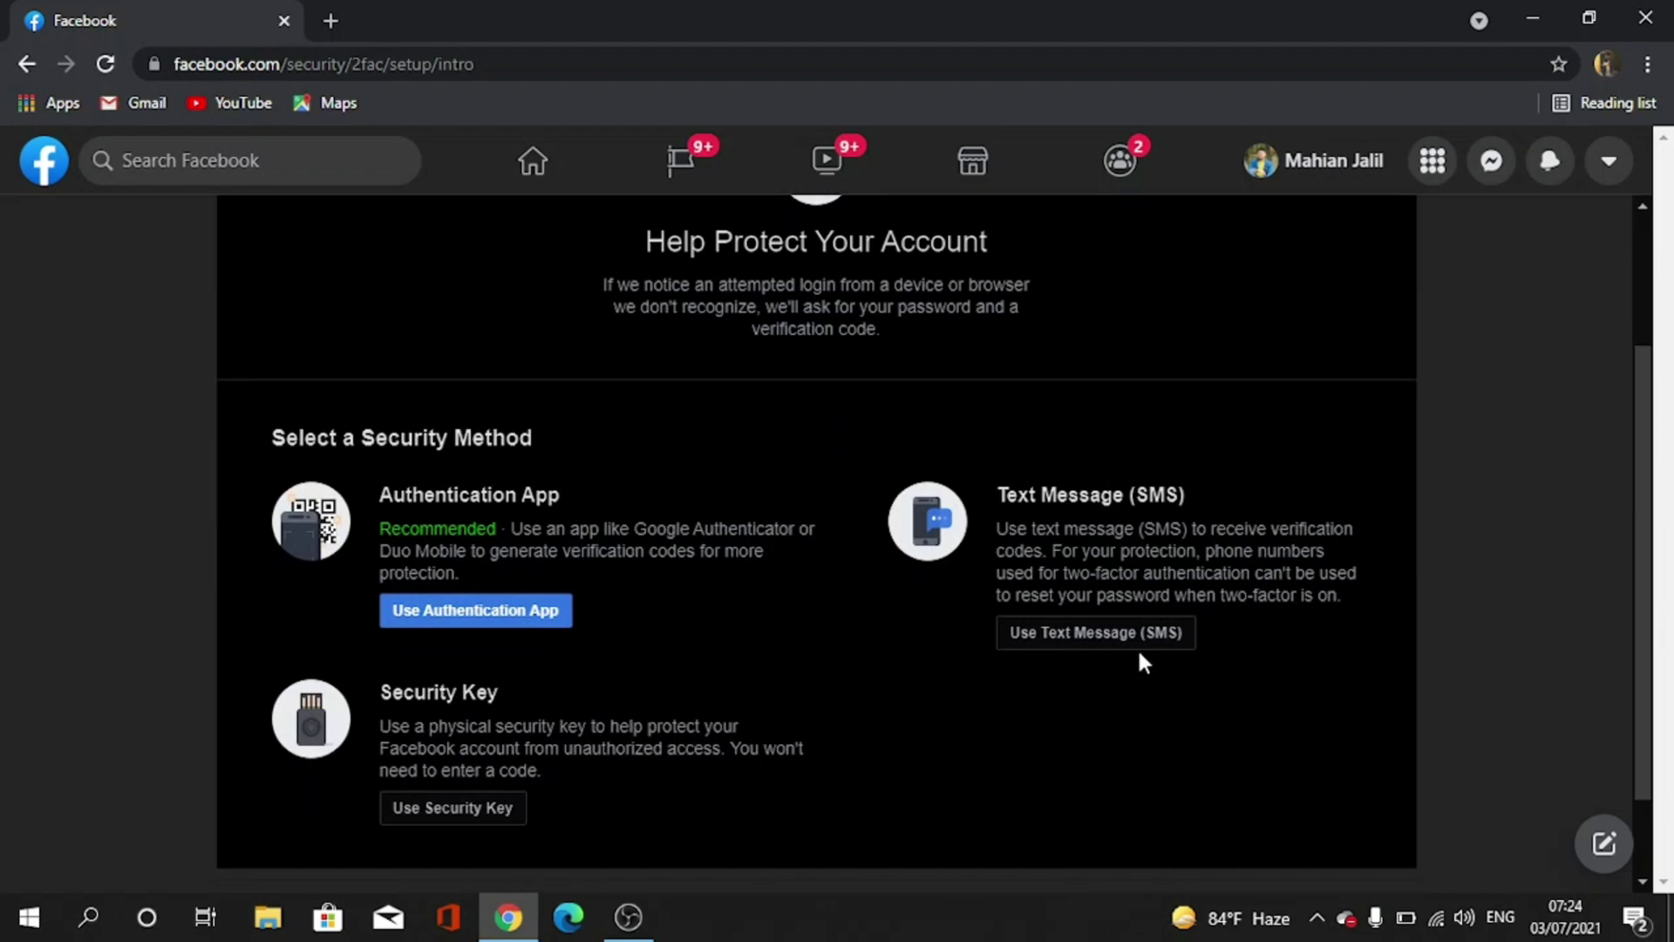
# Choose Text Message (SMS) with the existing phone number as the security method.
pyautogui.click(1125, 642)
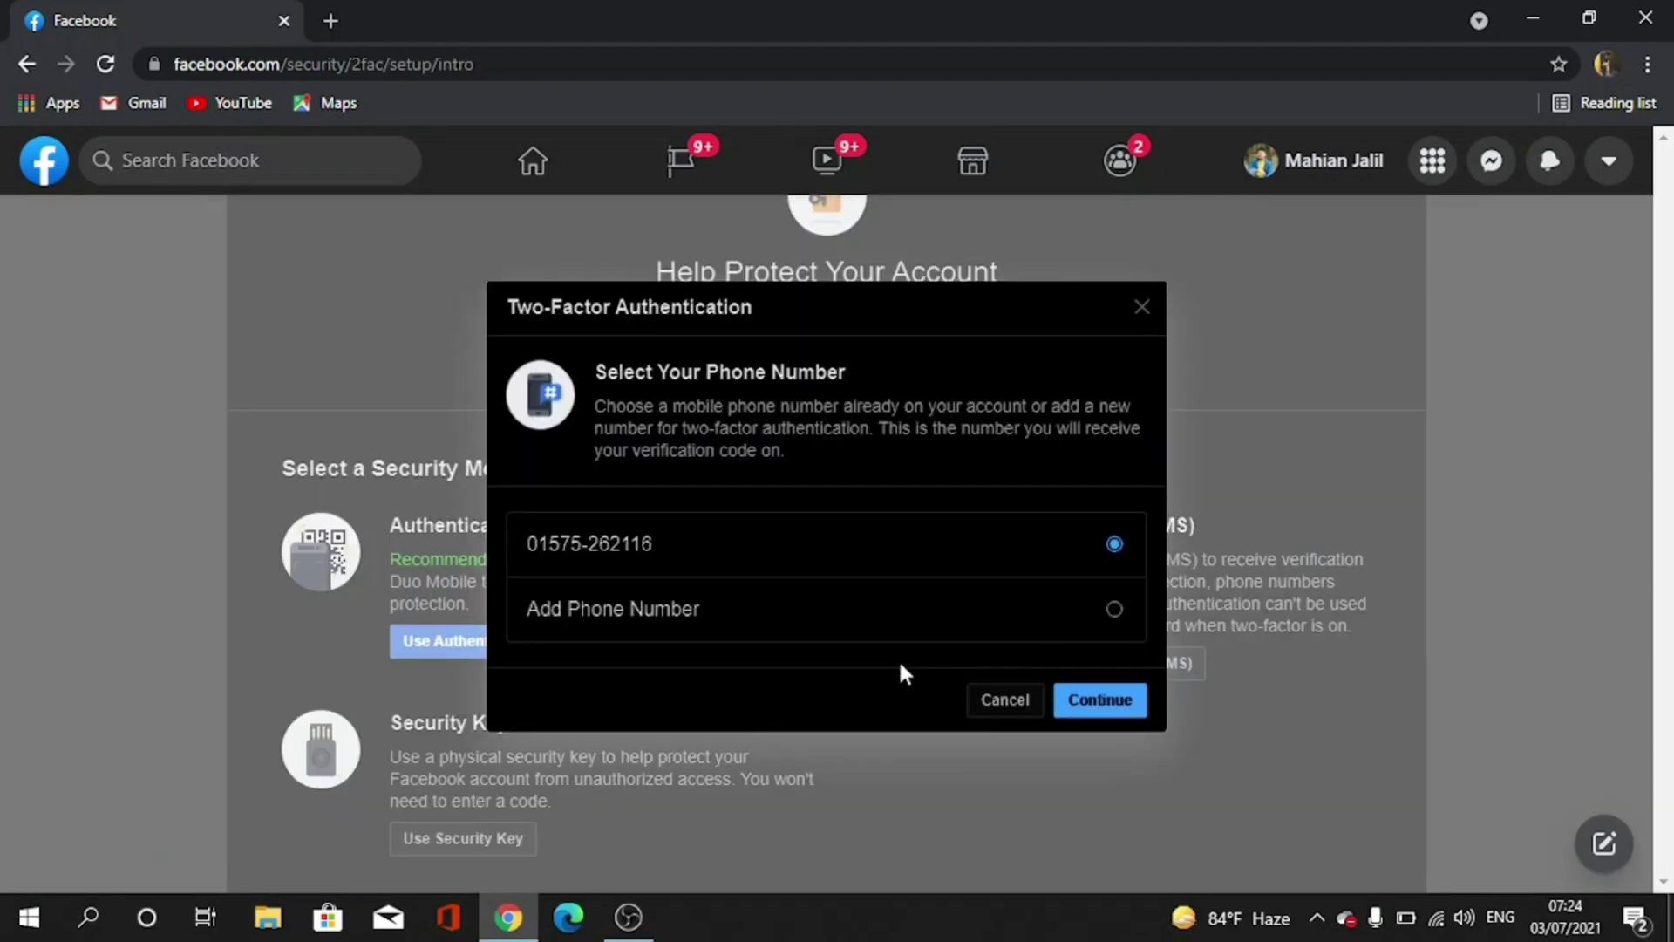
pyautogui.click(1097, 707)
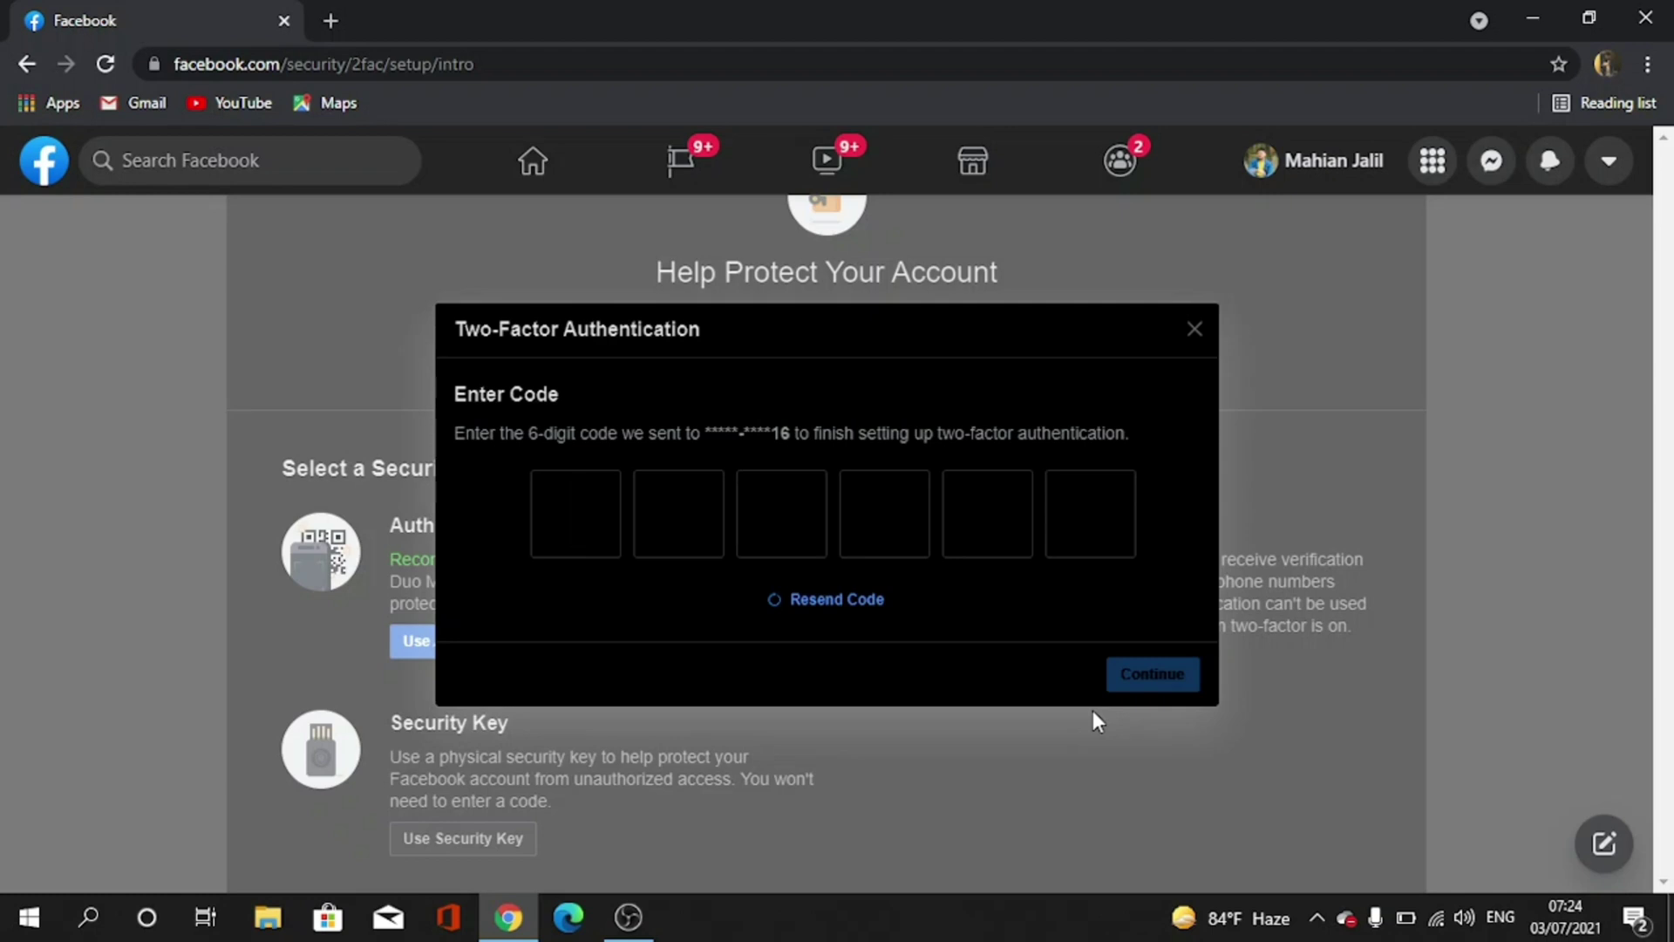
pyautogui.write('92')
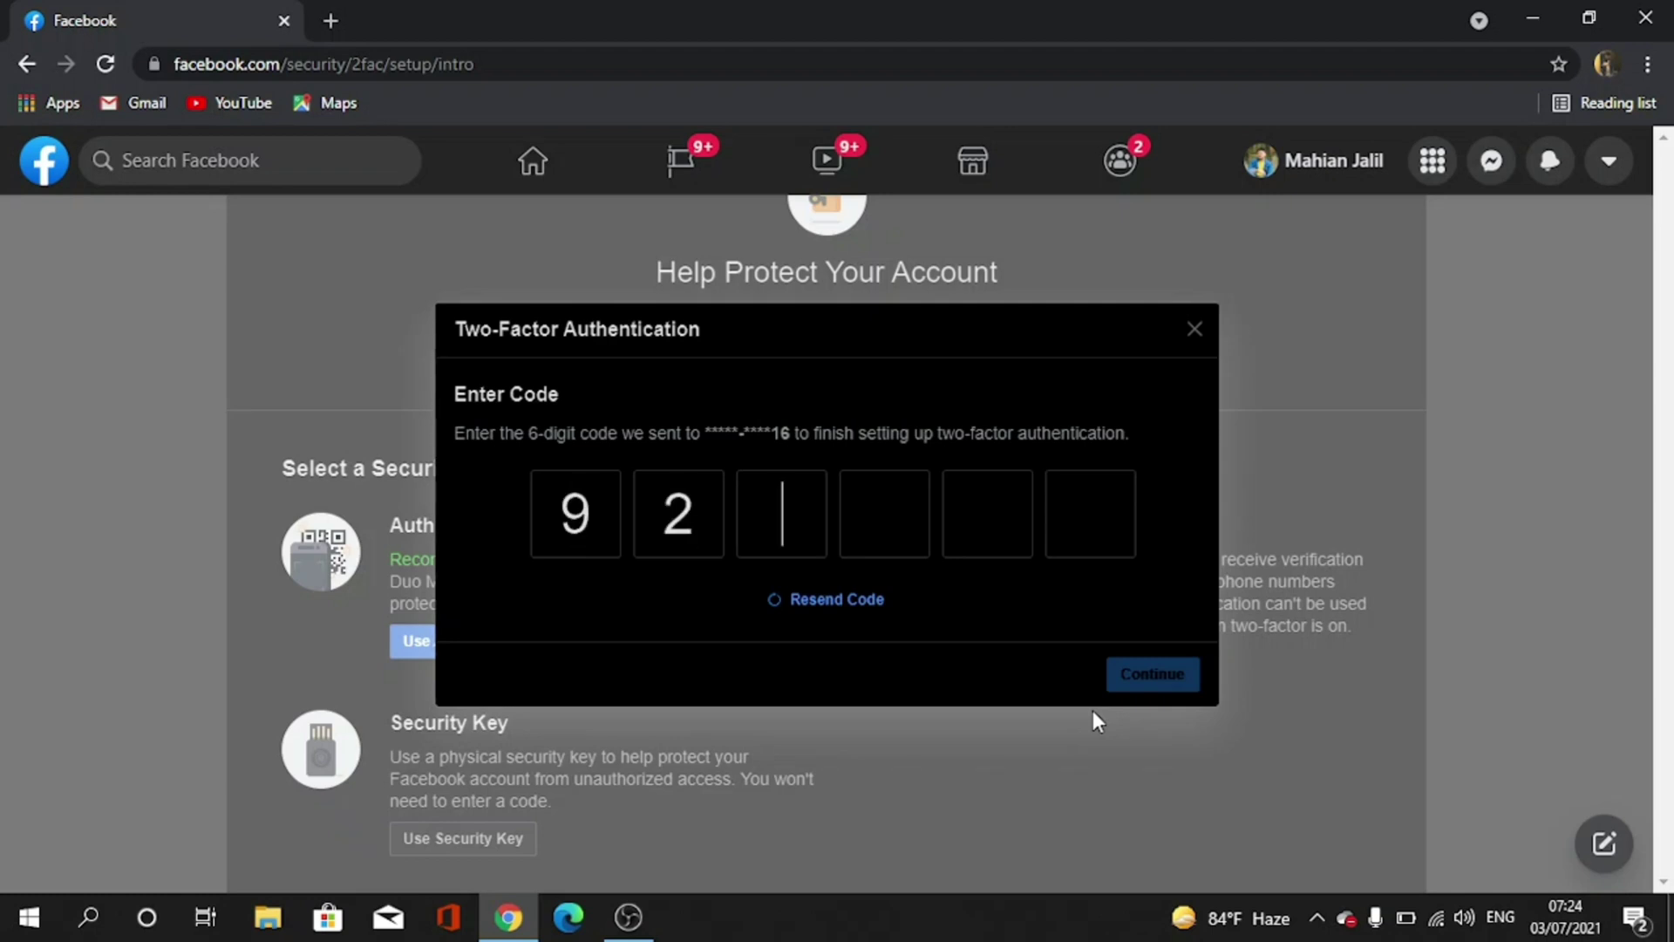
pyautogui.write('30')
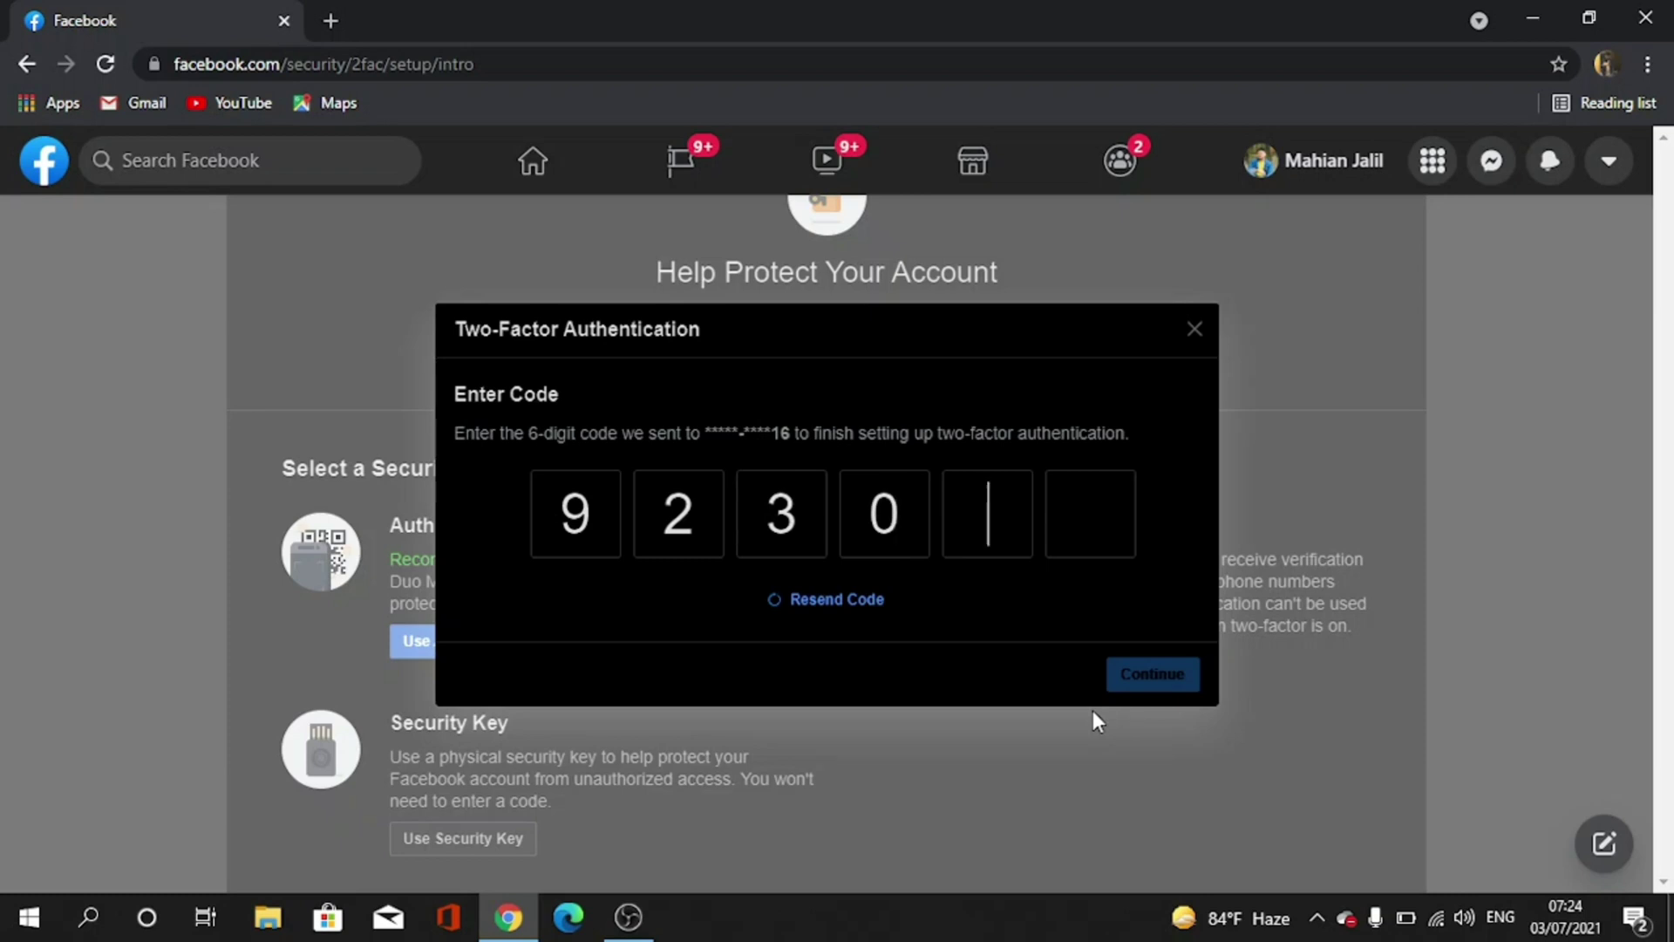
pyautogui.write('16')
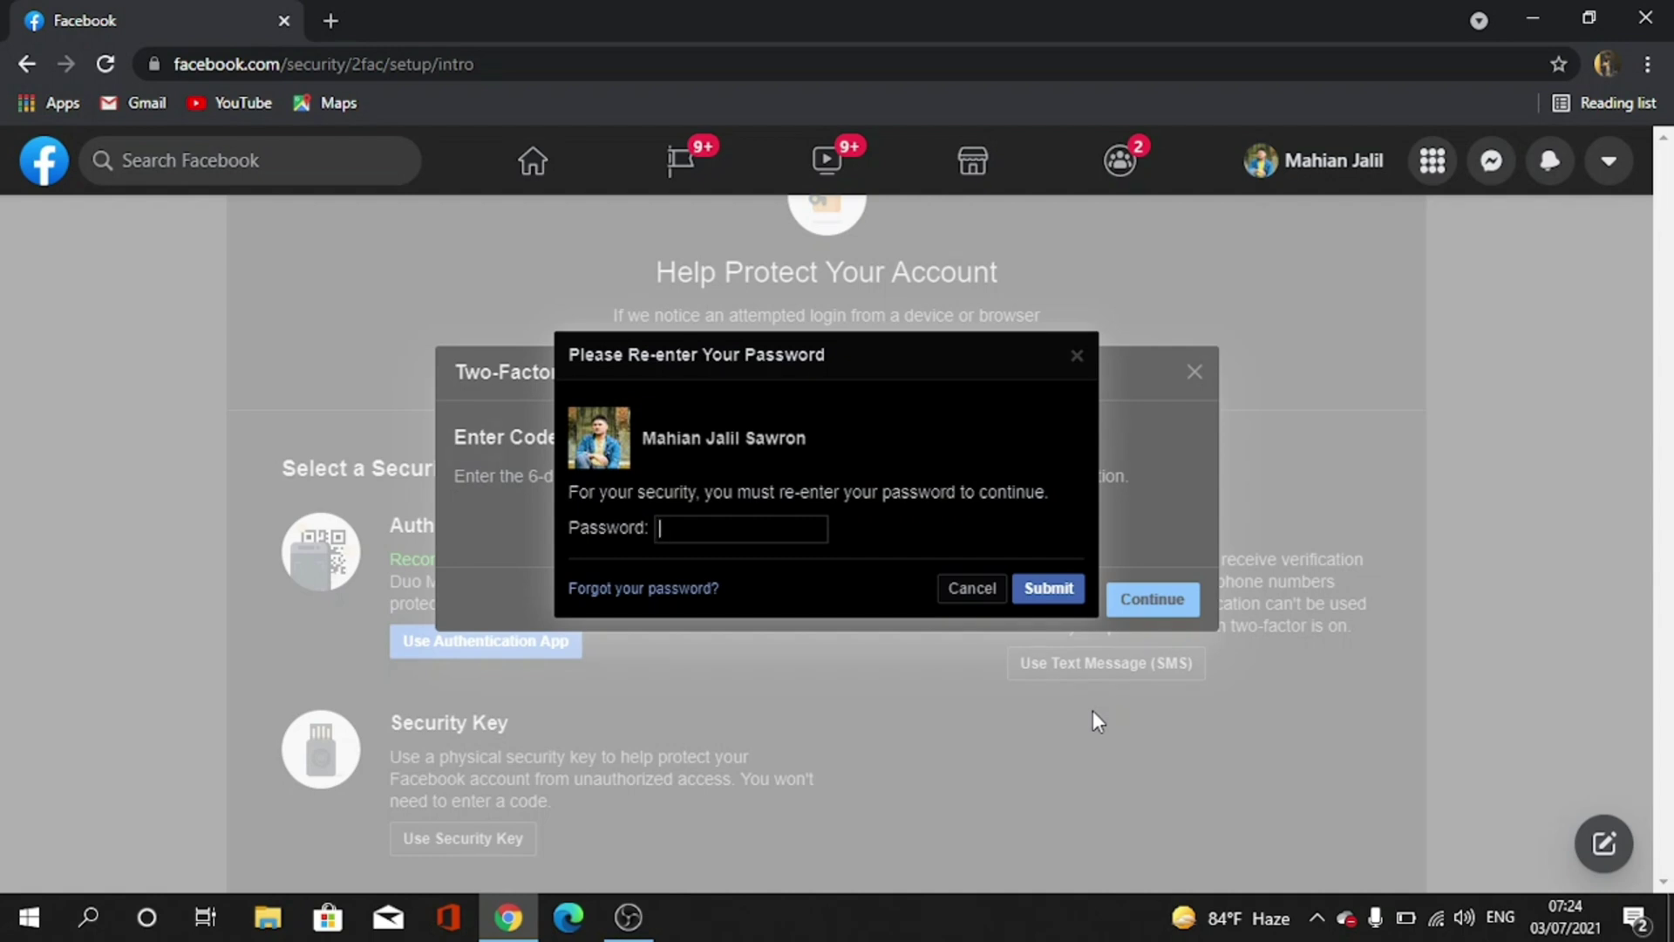
pyautogui.write('••••')
pyautogui.write('•••••')
pyautogui.write('•••••')
pyautogui.write('•••')
pyautogui.write('•')
# Submit the re-entered password to enable two-factor authentication.
pyautogui.press('Return')
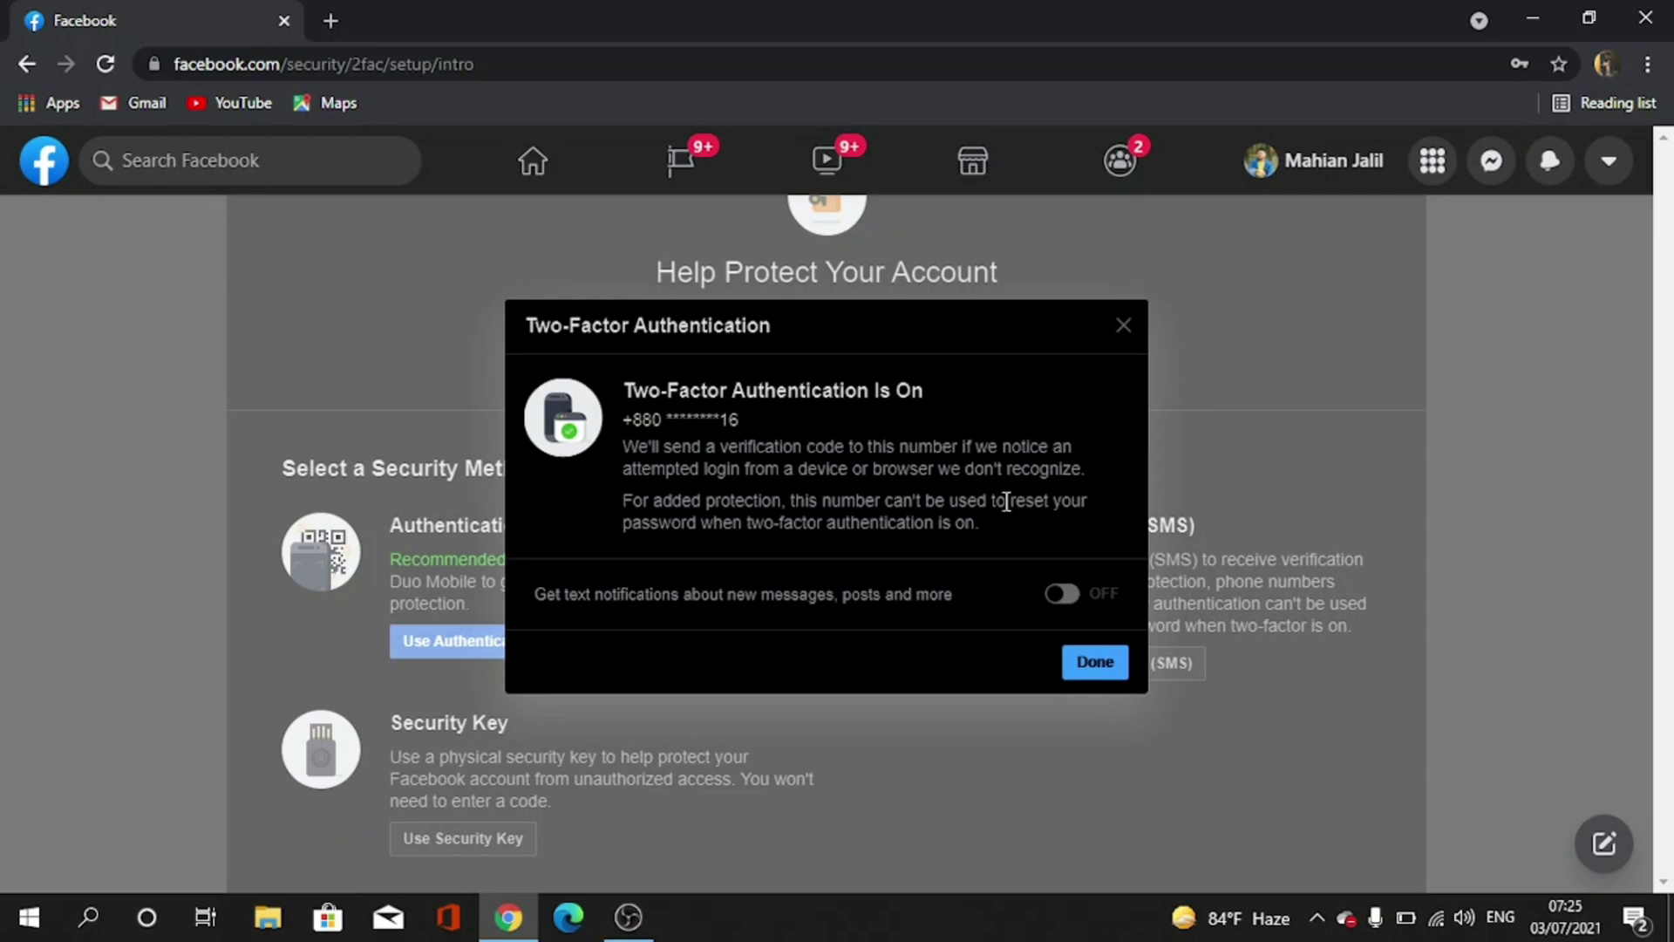
# Close the two-factor confirmation dialog with Done.
pyautogui.click(1094, 662)
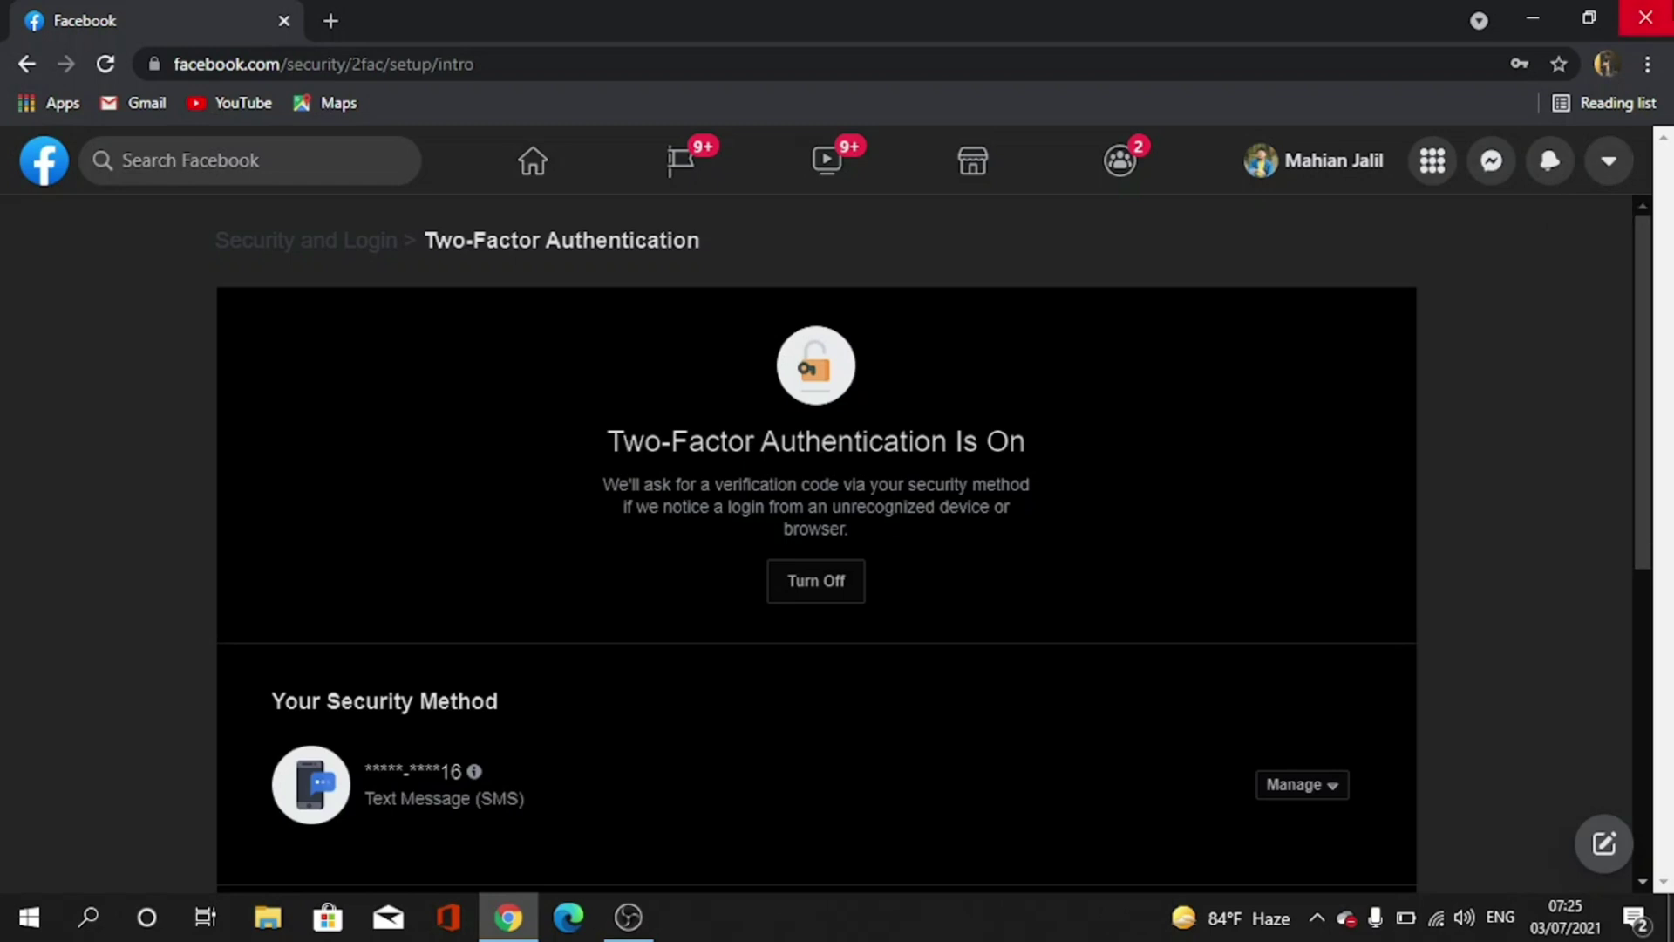
# Close the Chrome window to return to the Windows desktop.
pyautogui.click(1648, 18)
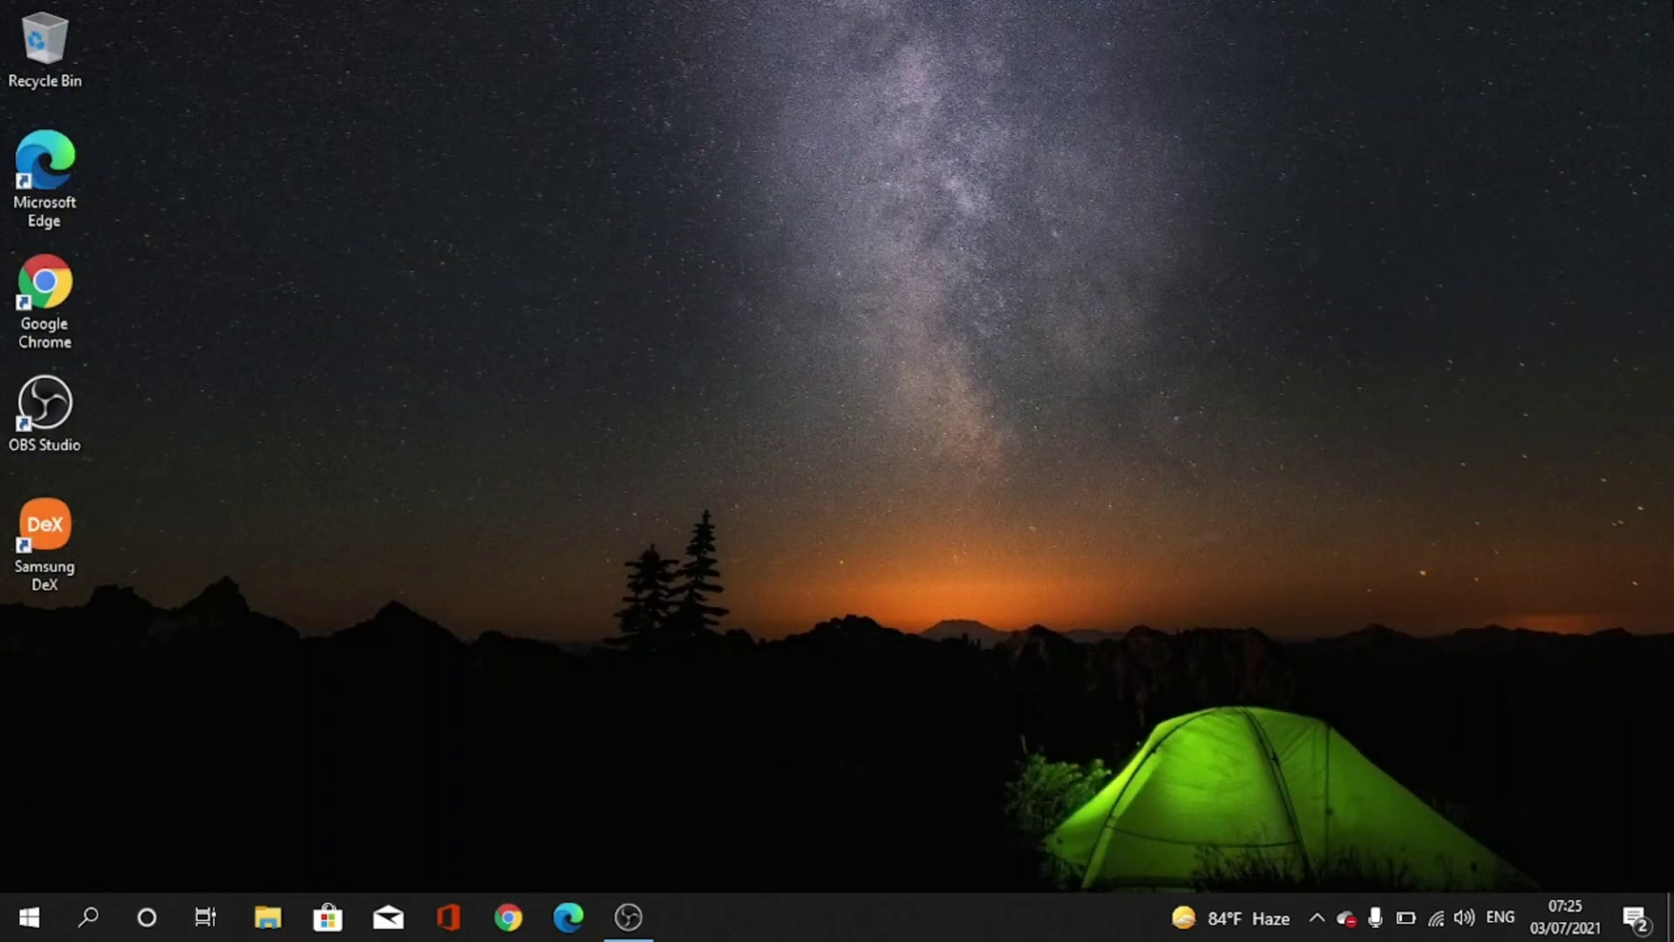